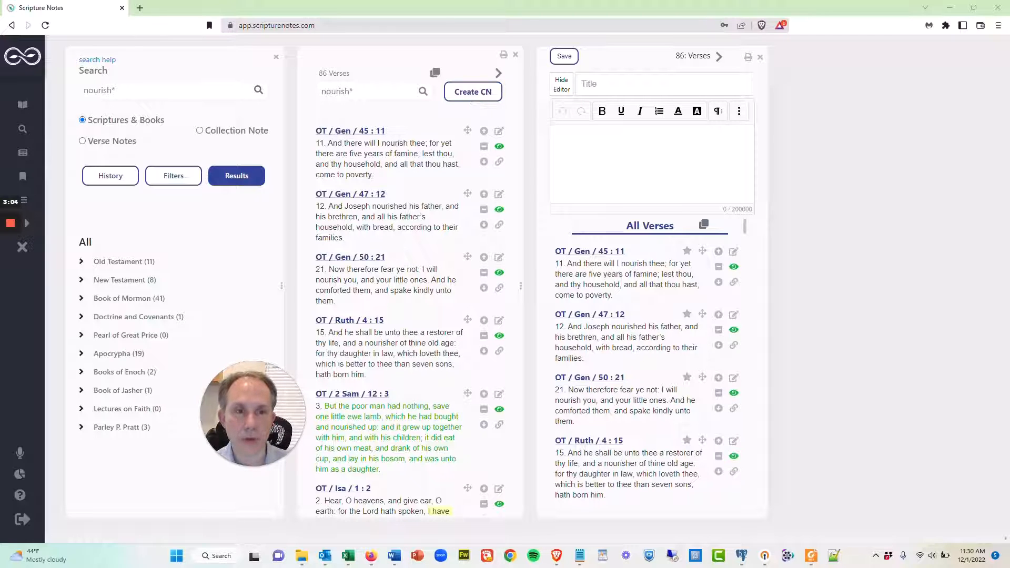
# Create a new collection note from Genesis 45:11 in the verse list and remove that verse to leave the note empty.
pyautogui.scroll(-7, 643, 305)
pyautogui.scroll(7, 643, 305)
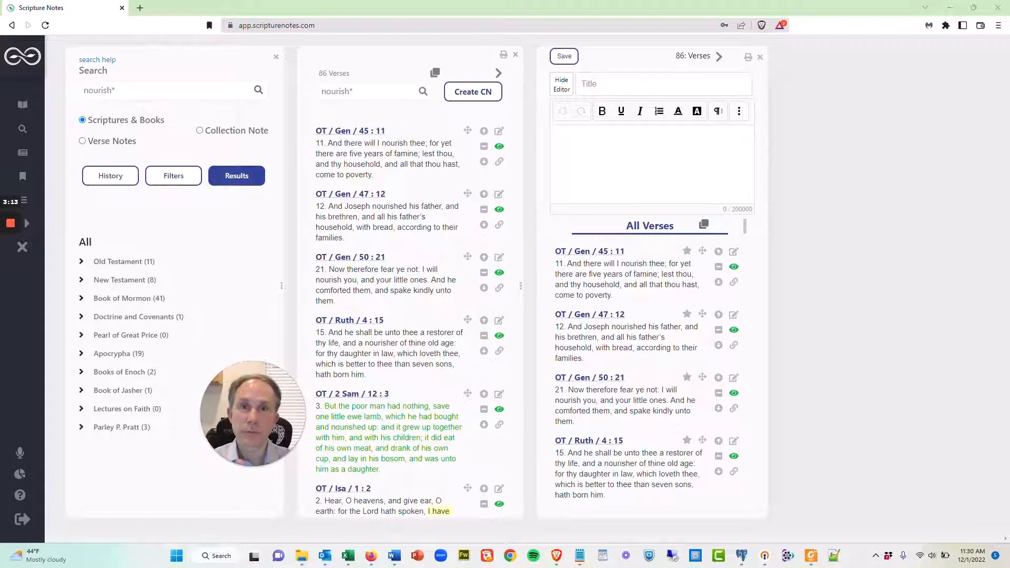
pyautogui.click(733, 252)
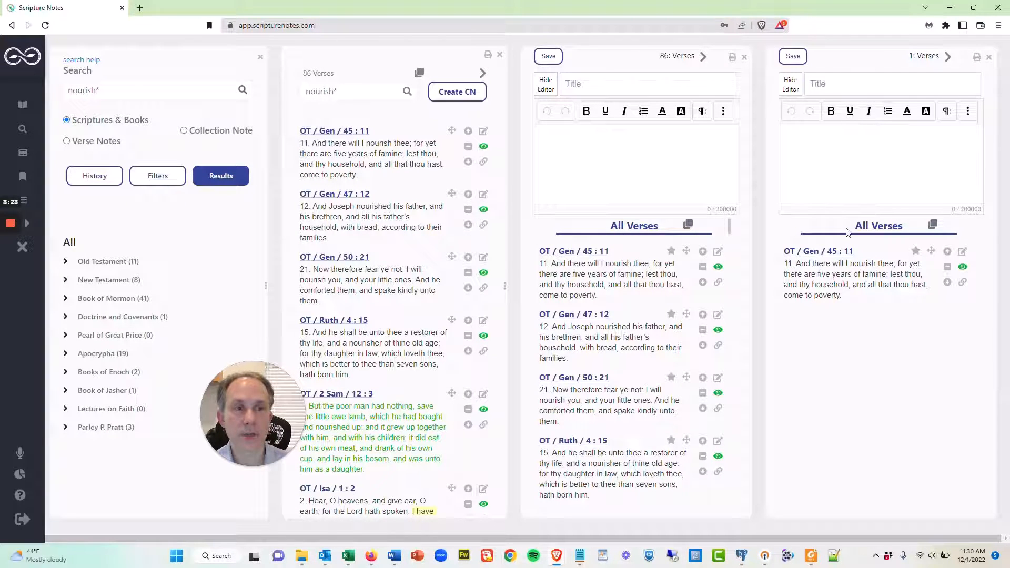
pyautogui.click(947, 268)
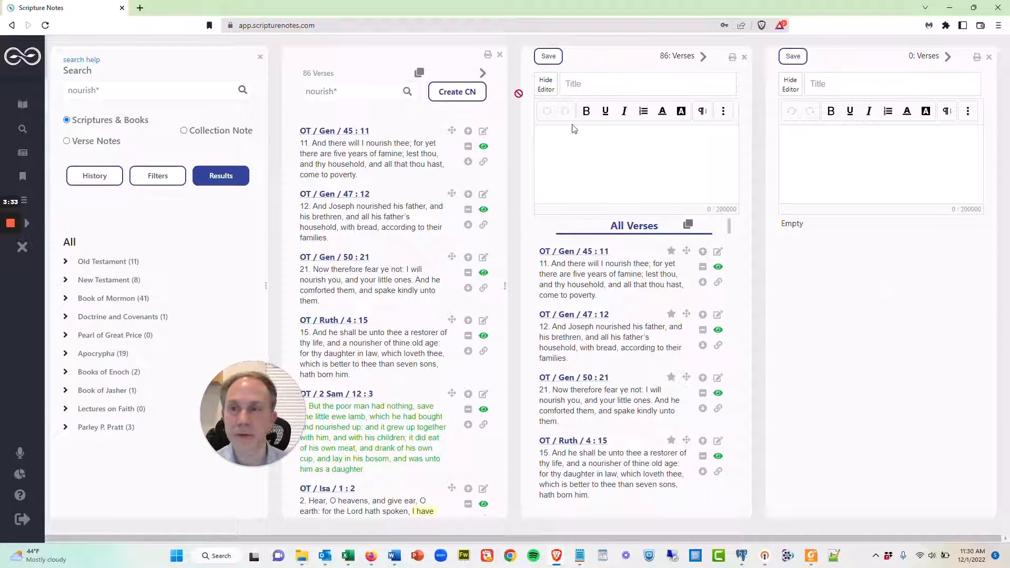
# Create another blank collection note from the collection list and expand it to show its tag and category fields.
pyautogui.click(23, 156)
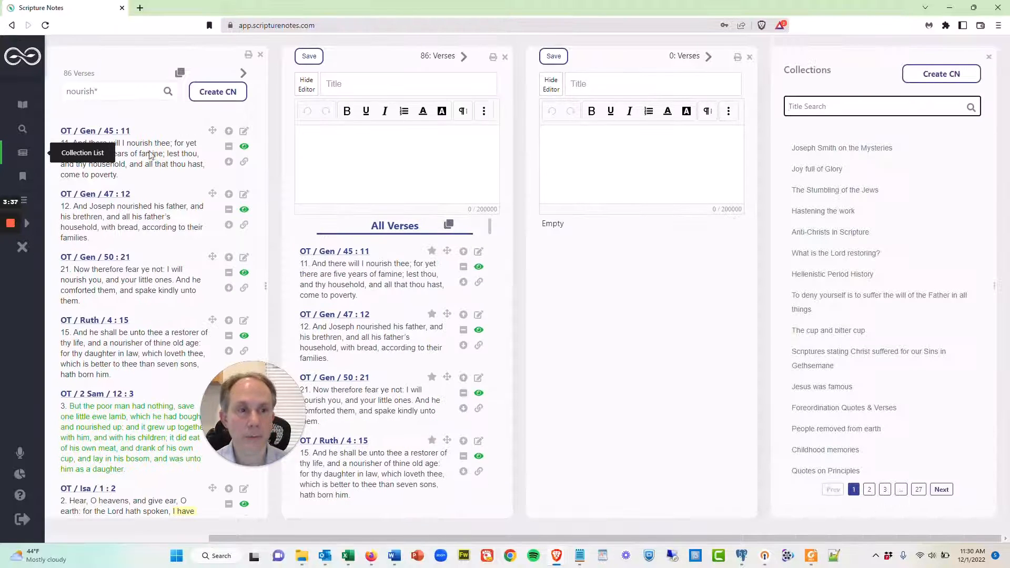
pyautogui.click(944, 76)
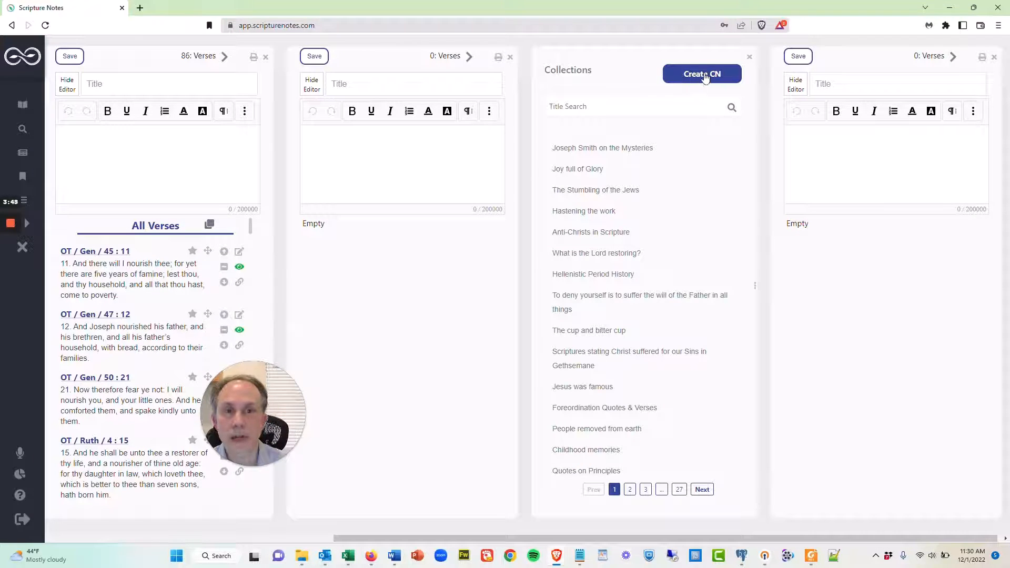
pyautogui.click(952, 57)
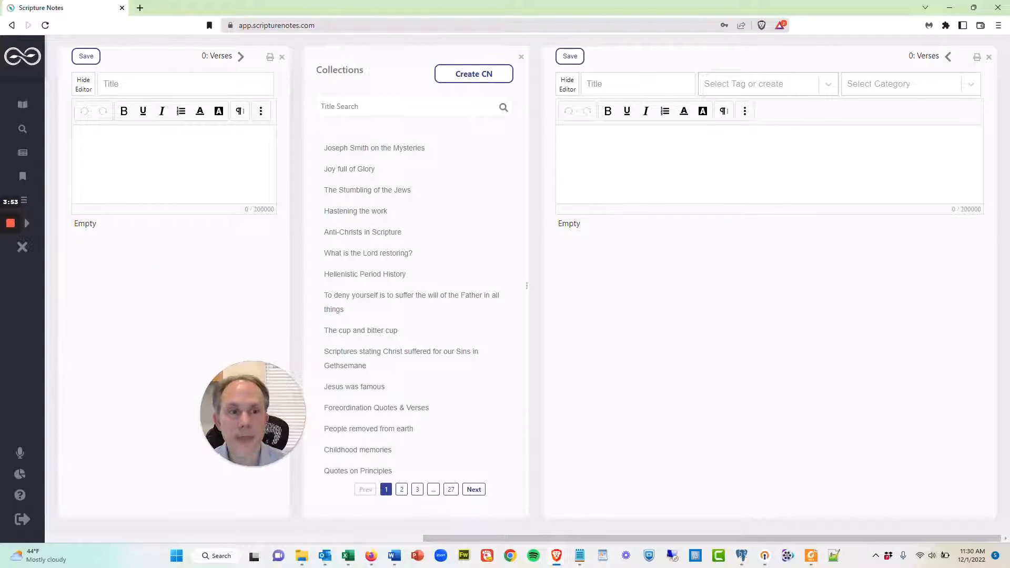
# Try resizing the blank note's editor, and close the Collections list and collapse the note's tag and category fields.
pyautogui.moveTo(741, 214); pyautogui.dragTo(737, 365)
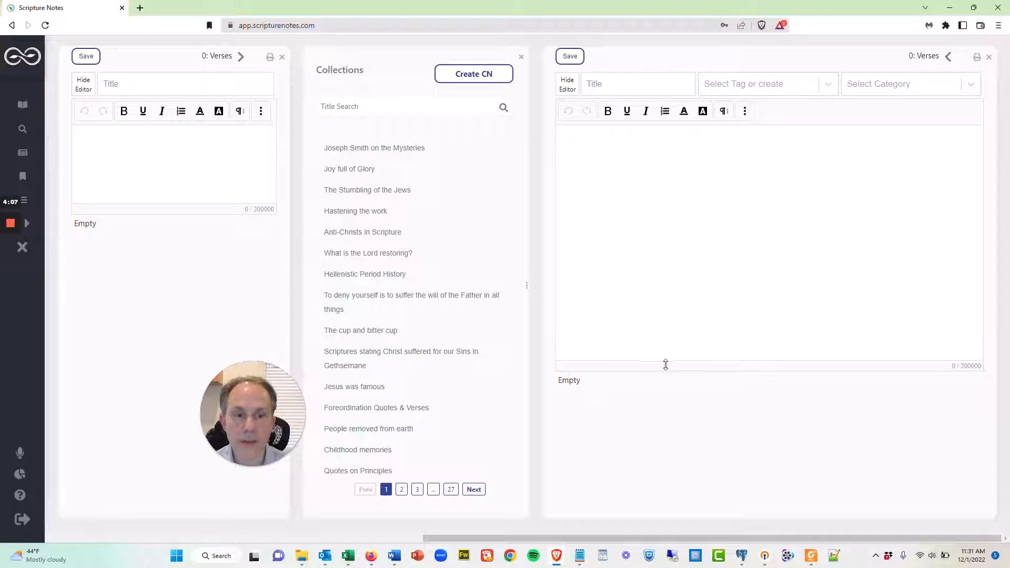
pyautogui.moveTo(664, 365); pyautogui.dragTo(670, 202)
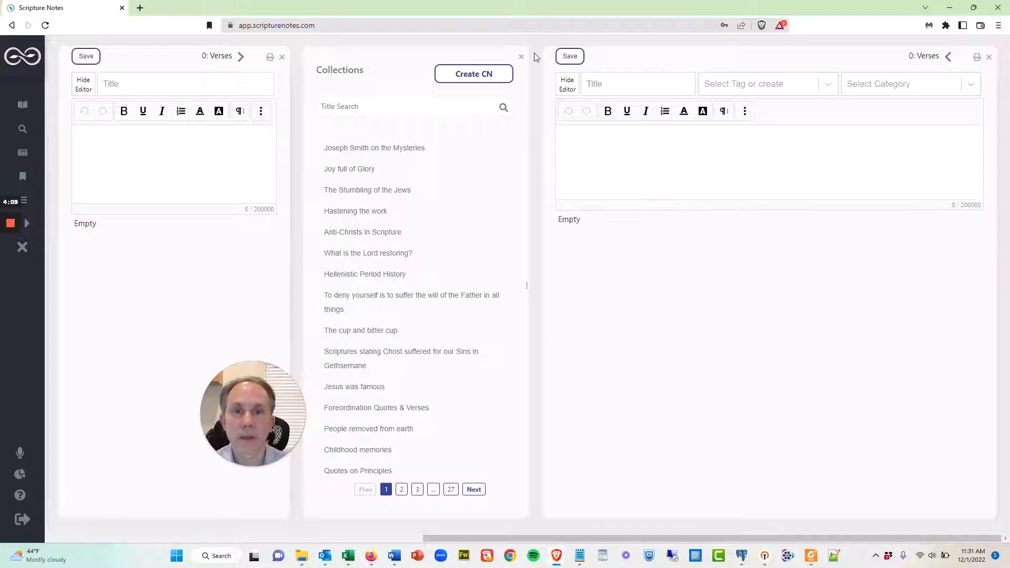
pyautogui.click(522, 57)
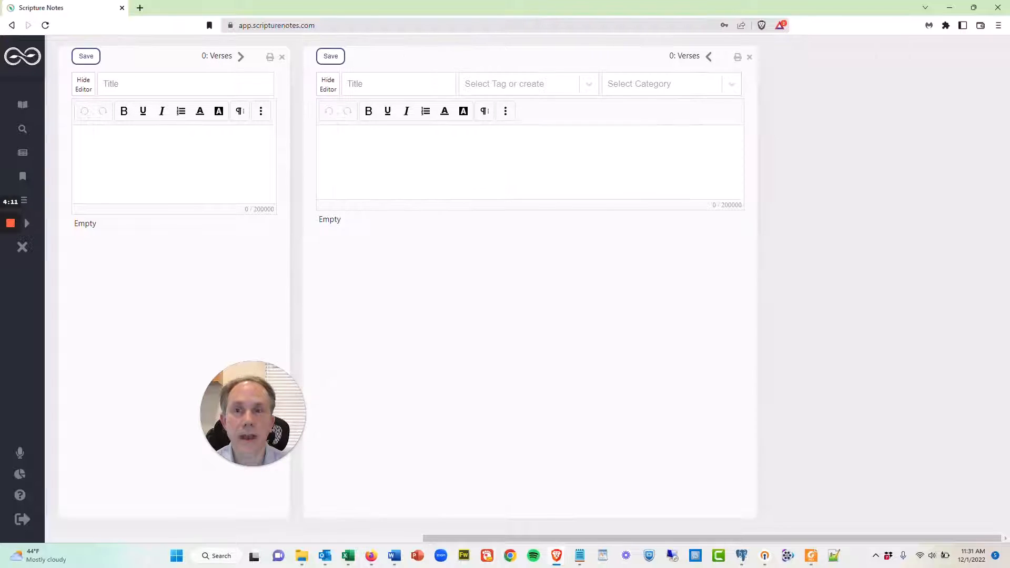
pyautogui.click(949, 57)
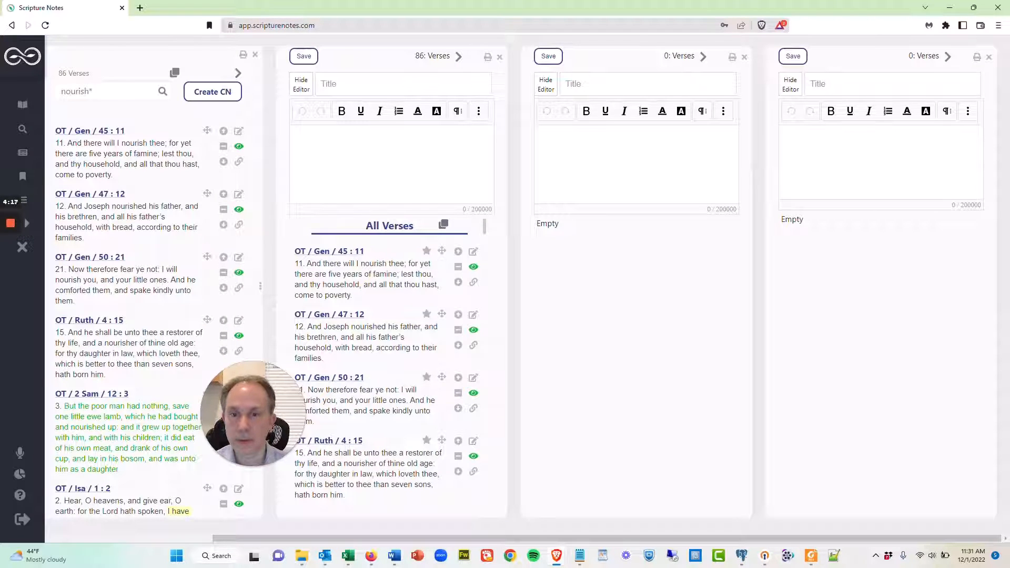
# Title the 86-verse collection note "Nourish scriptures" and save it.
pyautogui.moveTo(277, 385); pyautogui.dragTo(251, 360)
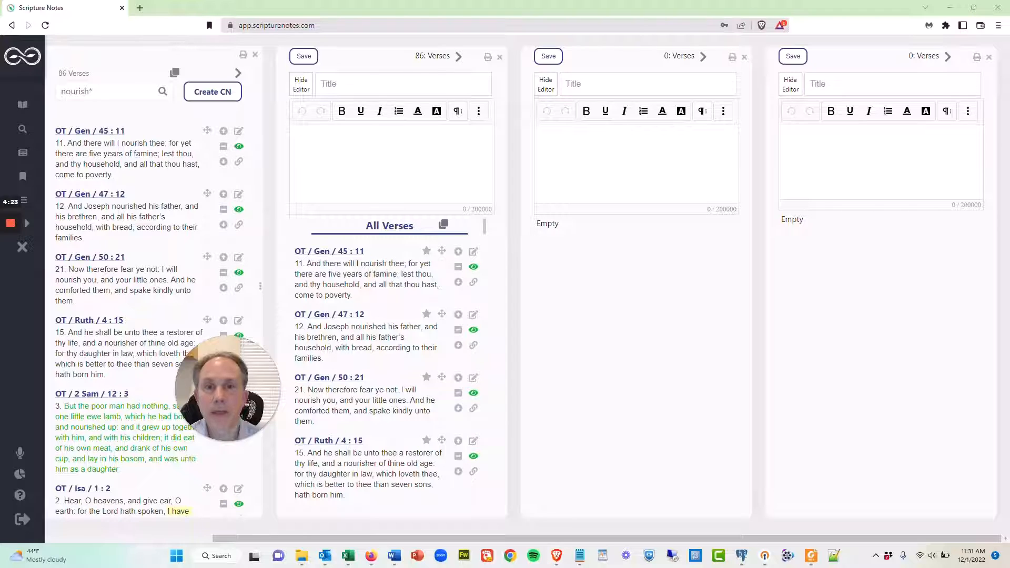
pyautogui.write('Nour')
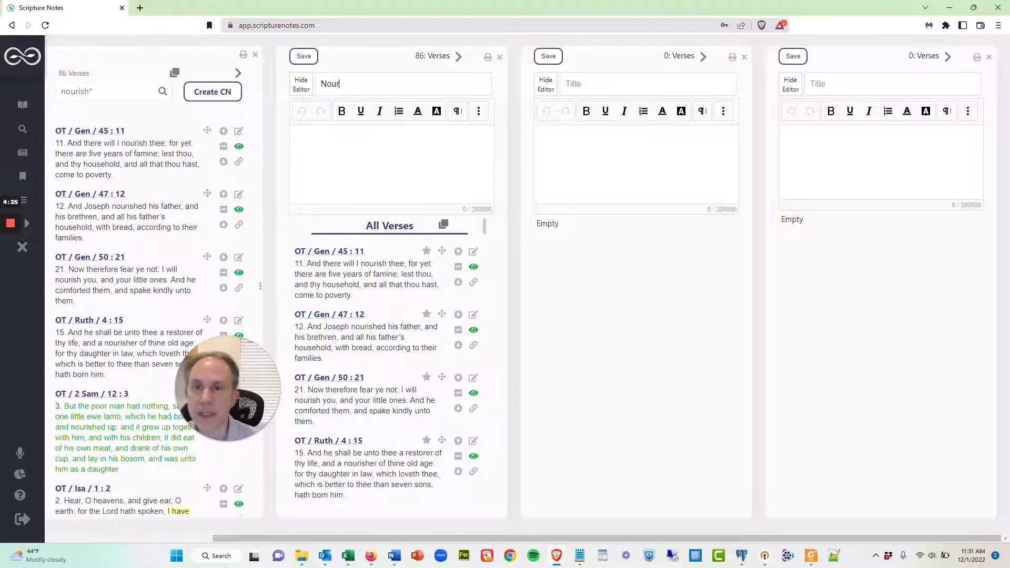
pyautogui.write('ish scriptures')
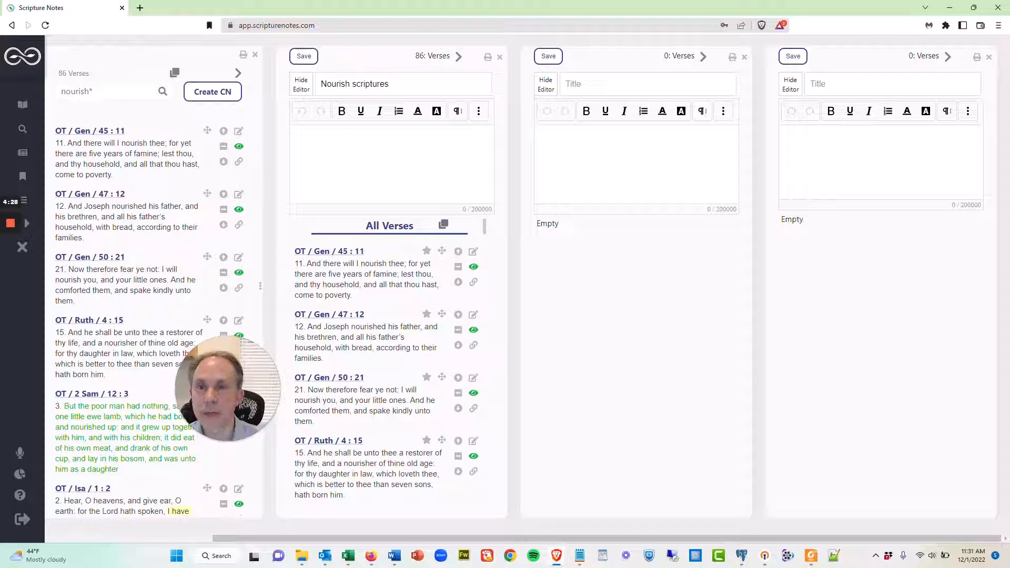
pyautogui.click(304, 55)
# Title the first empty collection note "What I nourish" and save it.
pyautogui.click(585, 85)
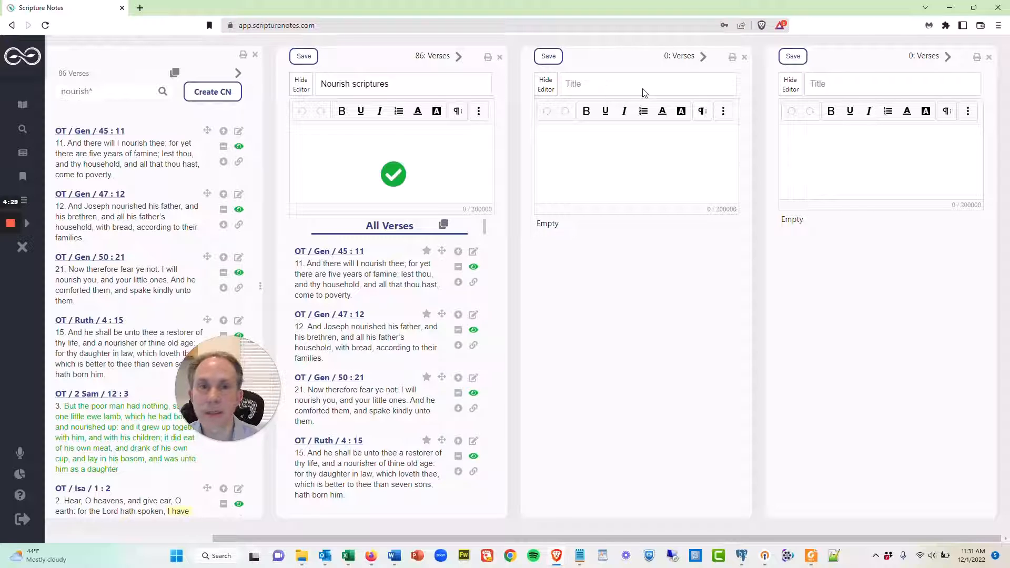
pyautogui.write('What I')
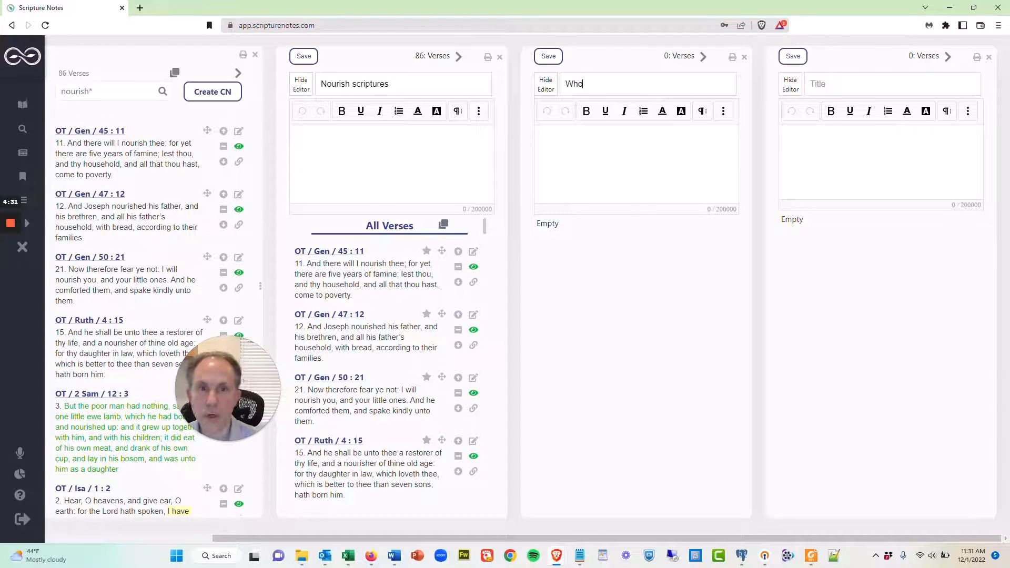
pyautogui.write(' nourish')
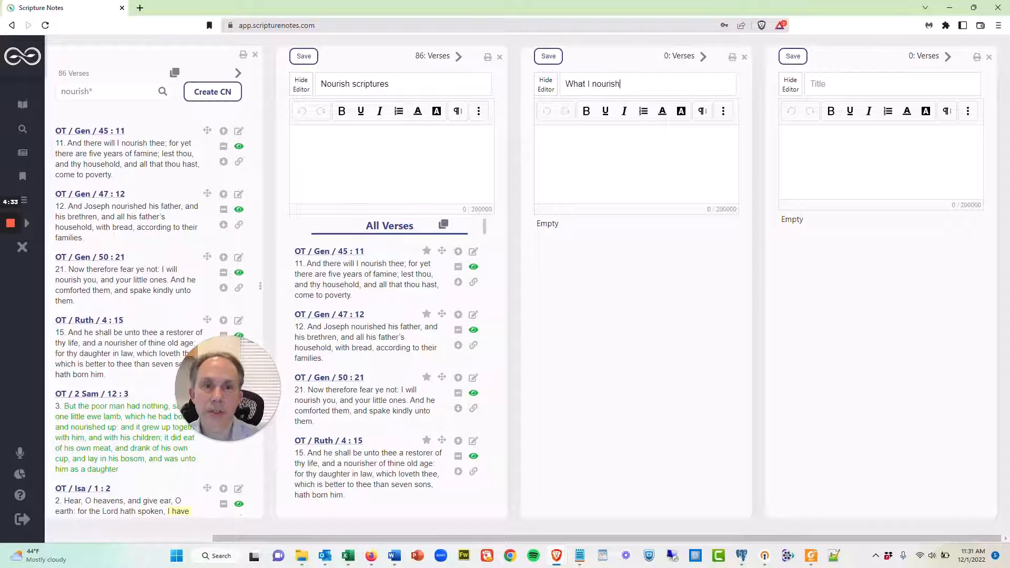
pyautogui.click(557, 56)
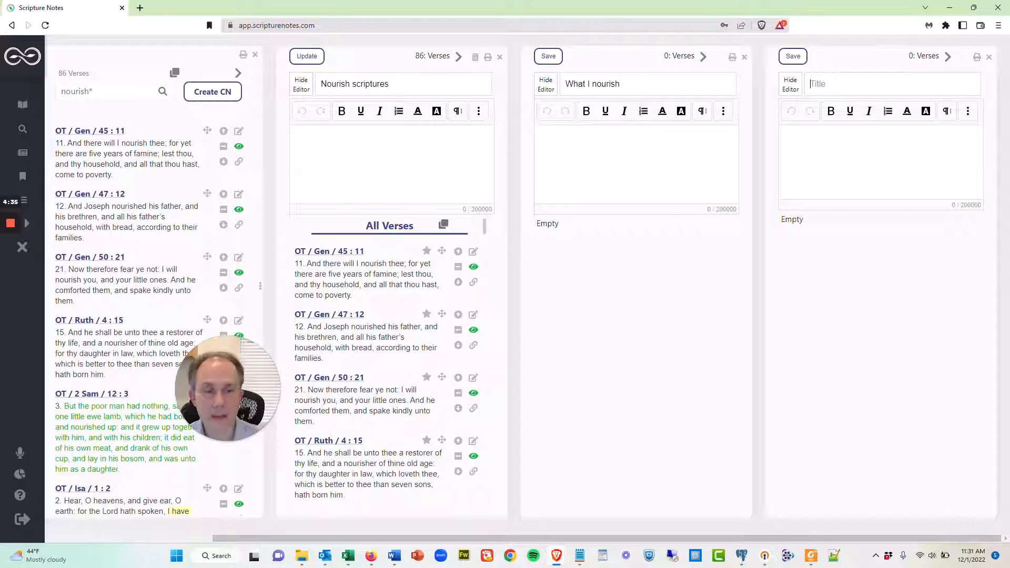
# Title the remaining empty collection note "What God nourishes" and save it.
pyautogui.click(841, 84)
pyautogui.write('What God ')
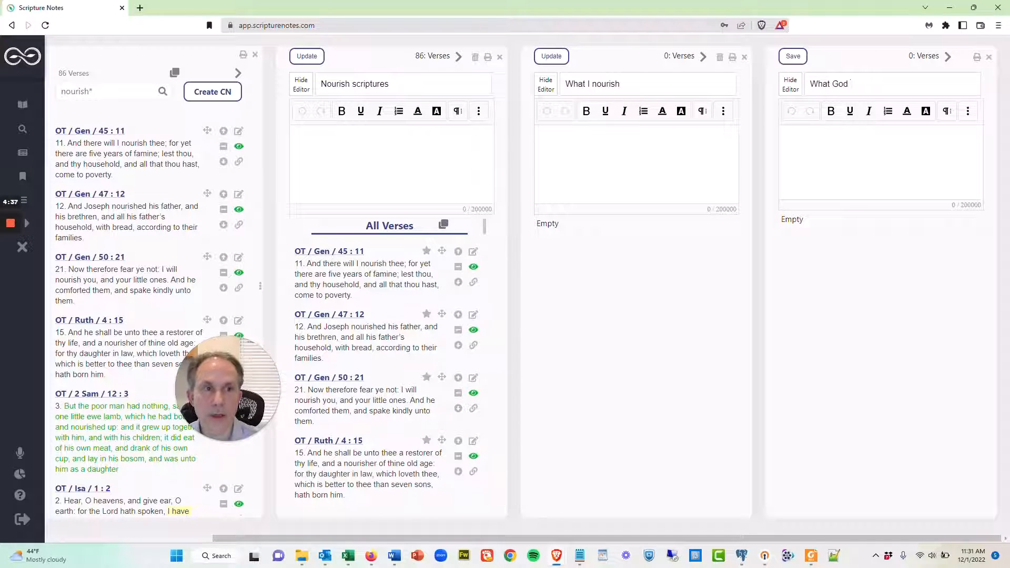
pyautogui.write('nourishes')
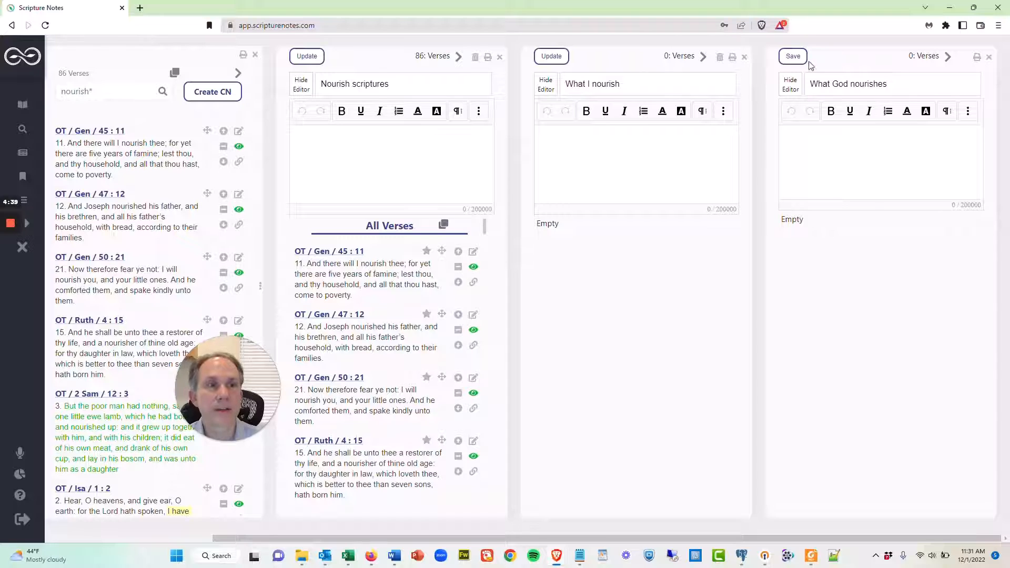
pyautogui.click(803, 58)
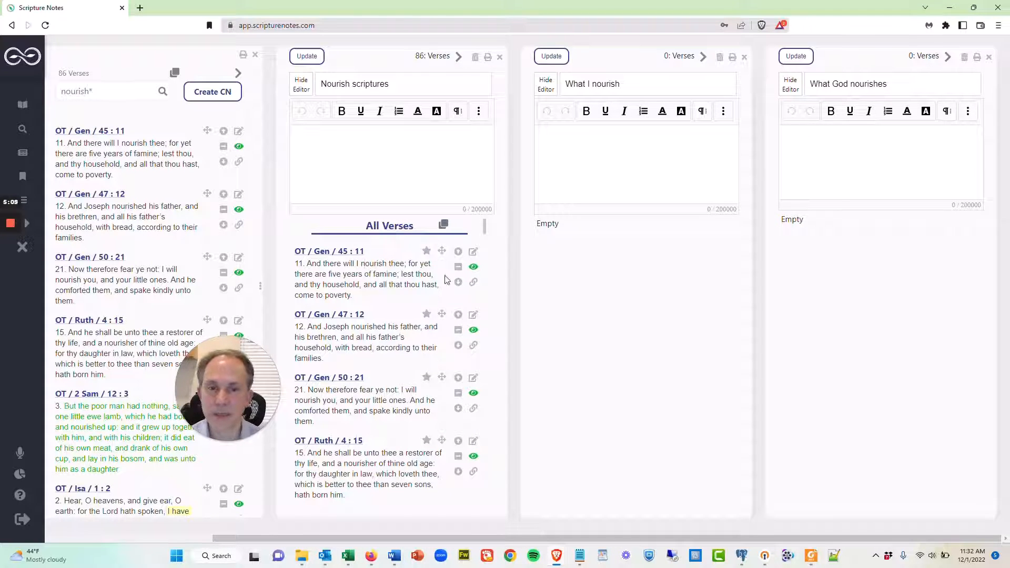
# Add the two preceding verses, Genesis 45:10 and 45:9, above Genesis 45:11 in the Nourish scriptures note.
pyautogui.click(458, 252)
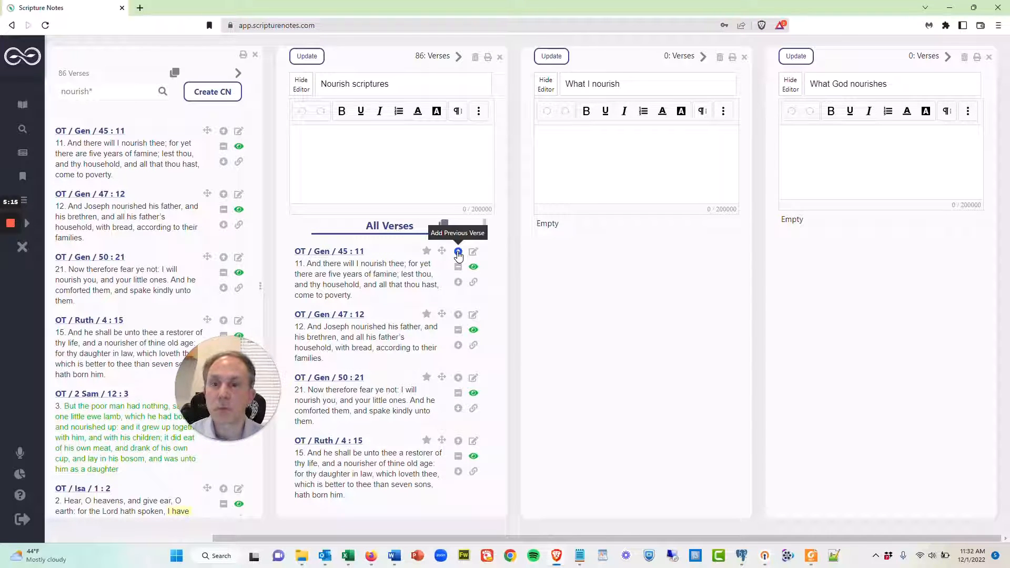
pyautogui.click(459, 253)
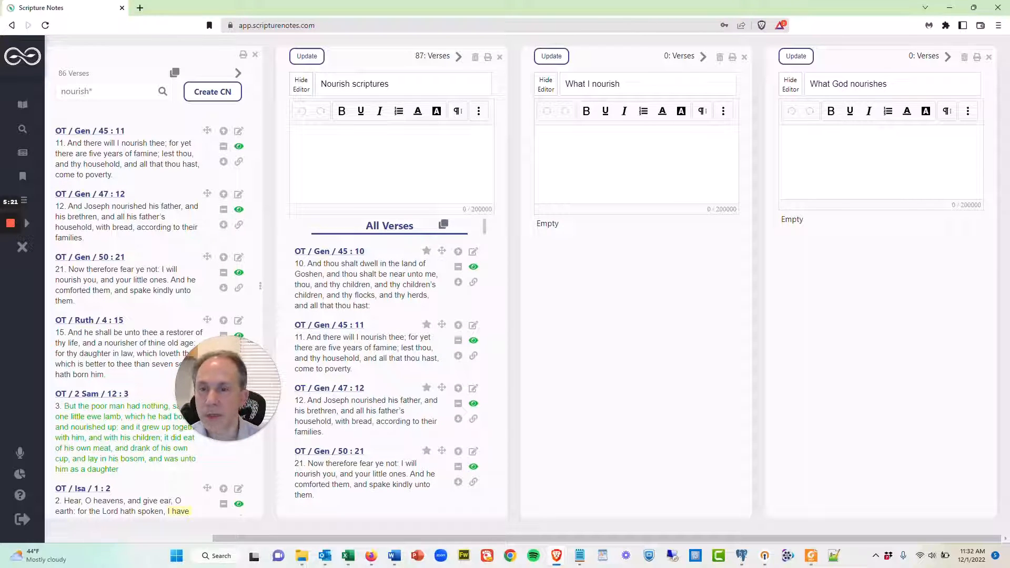
pyautogui.click(458, 252)
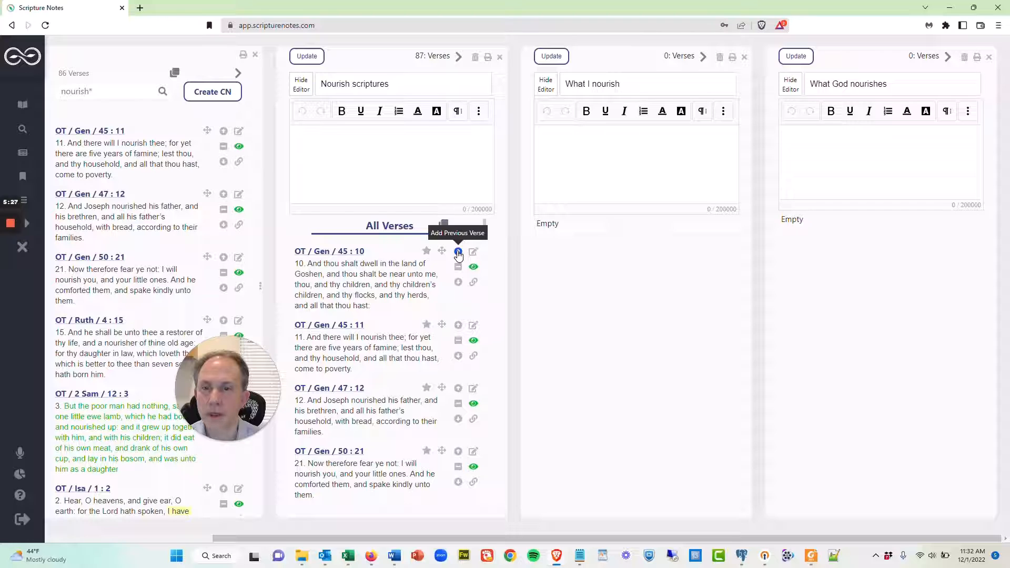
pyautogui.click(458, 252)
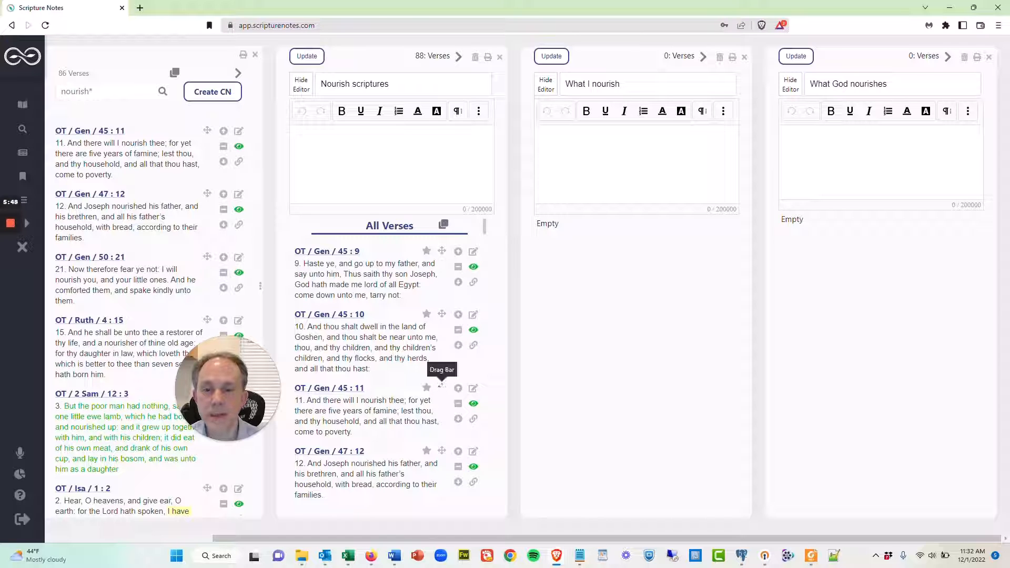
# Copy Genesis 45:11 into the What I nourish note and remove Genesis 45:9, 45:10 and 45:11 from Nourish scriptures.
pyautogui.moveTo(442, 388); pyautogui.dragTo(657, 282)
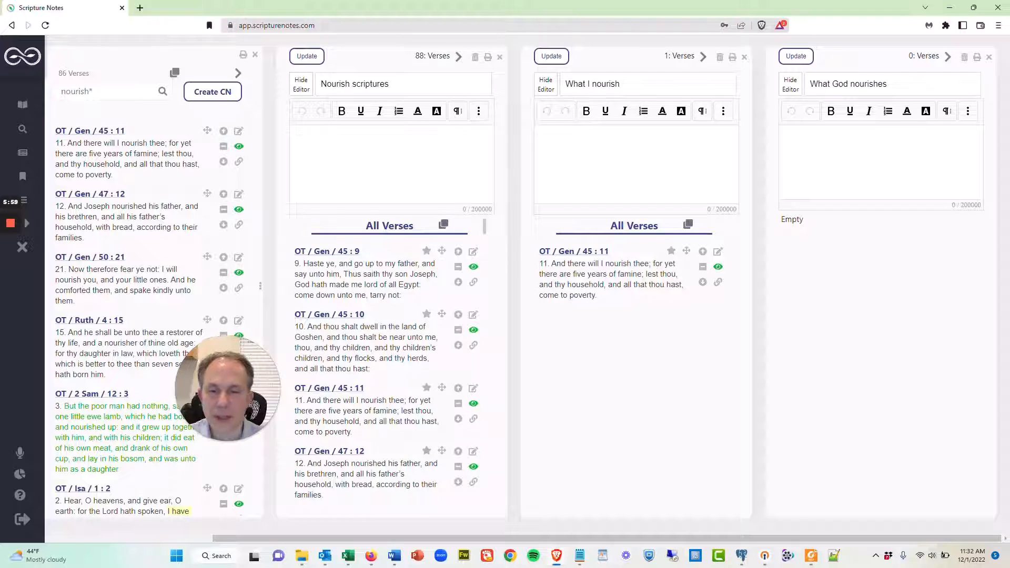
pyautogui.click(458, 404)
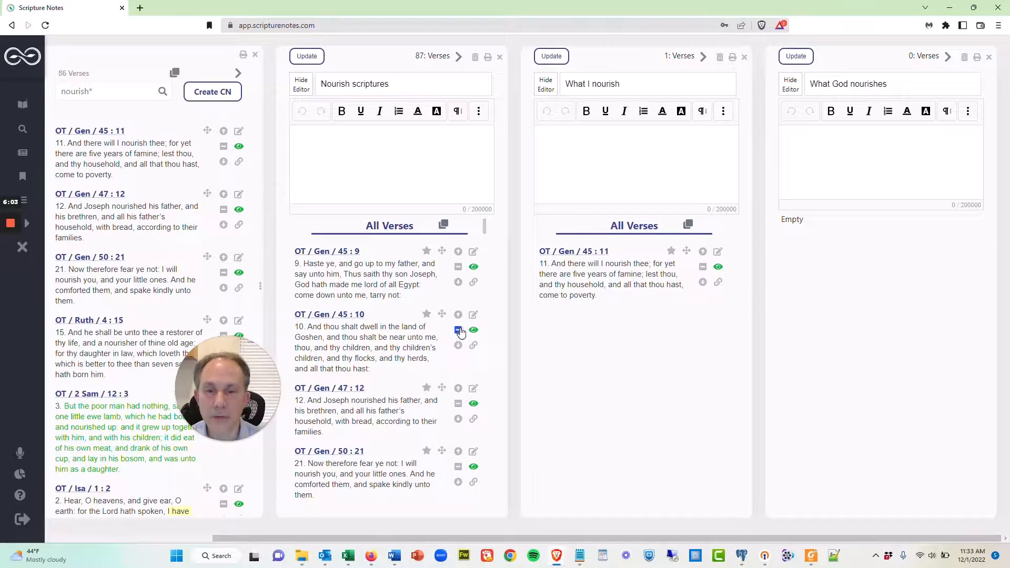
pyautogui.click(458, 329)
pyautogui.click(458, 269)
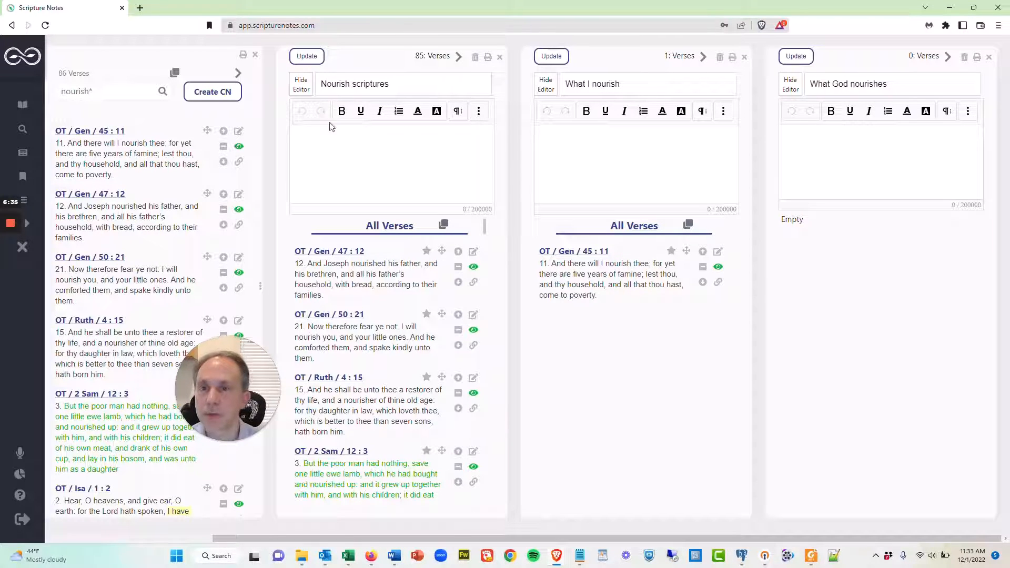
# Hide the text editors of the Nourish scriptures, What I nourish and What God nourishes notes.
pyautogui.click(302, 85)
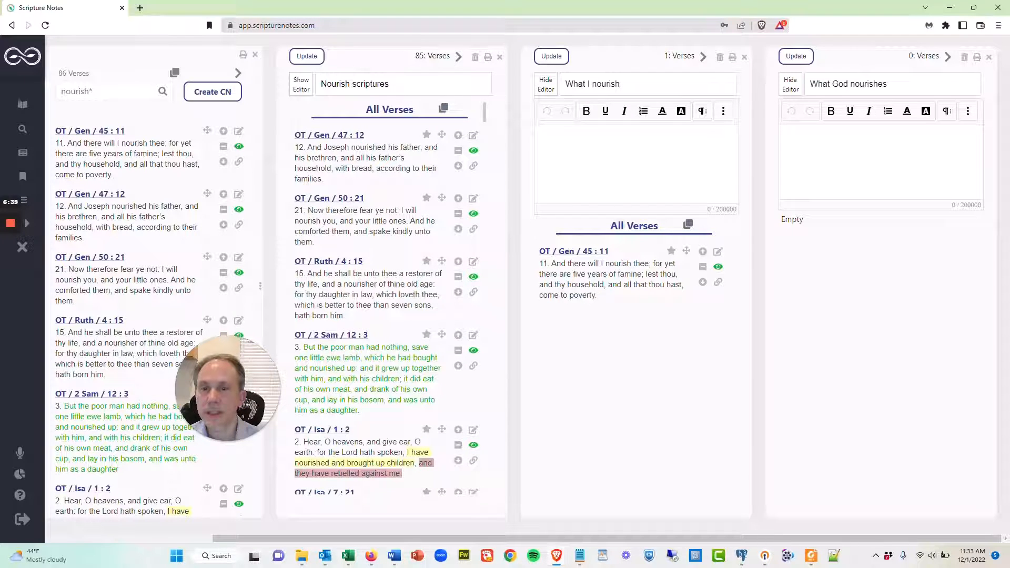
pyautogui.click(546, 85)
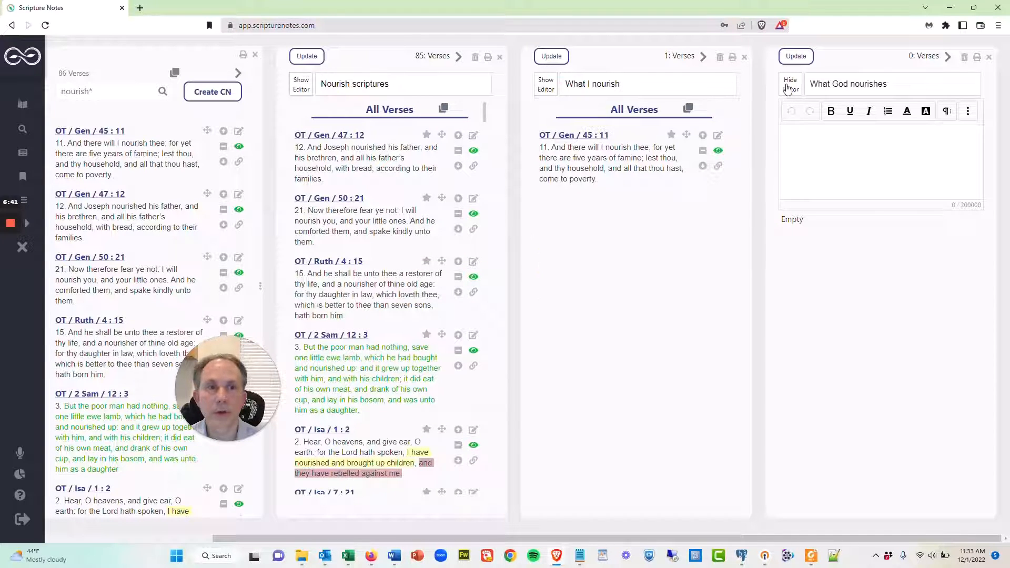
pyautogui.click(787, 86)
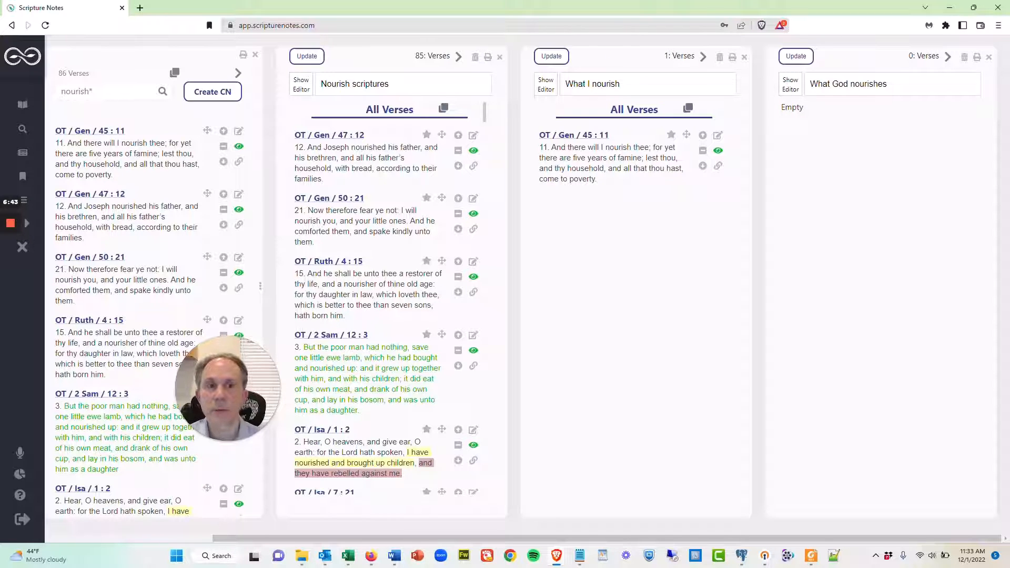
pyautogui.click(550, 86)
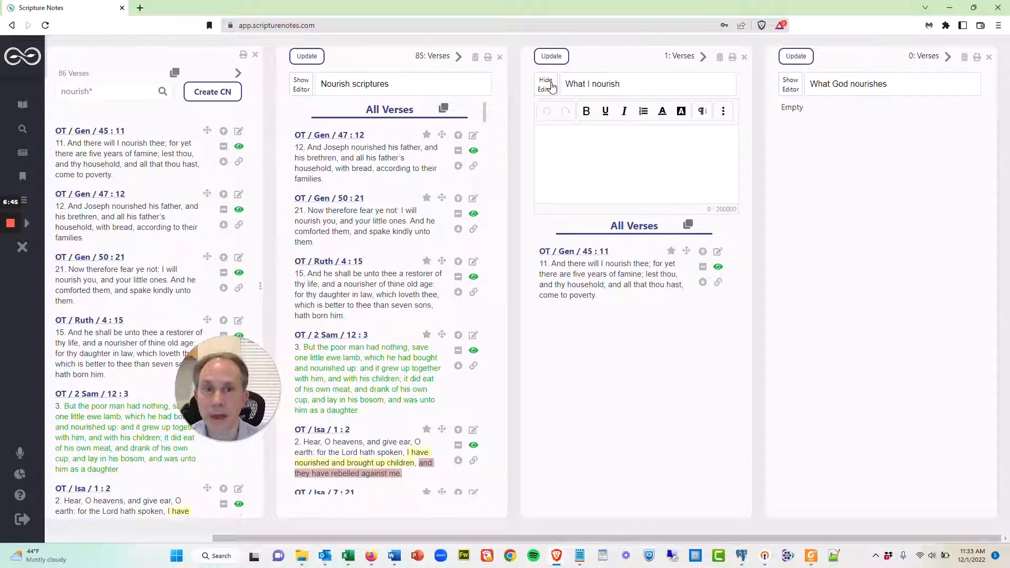
pyautogui.click(549, 86)
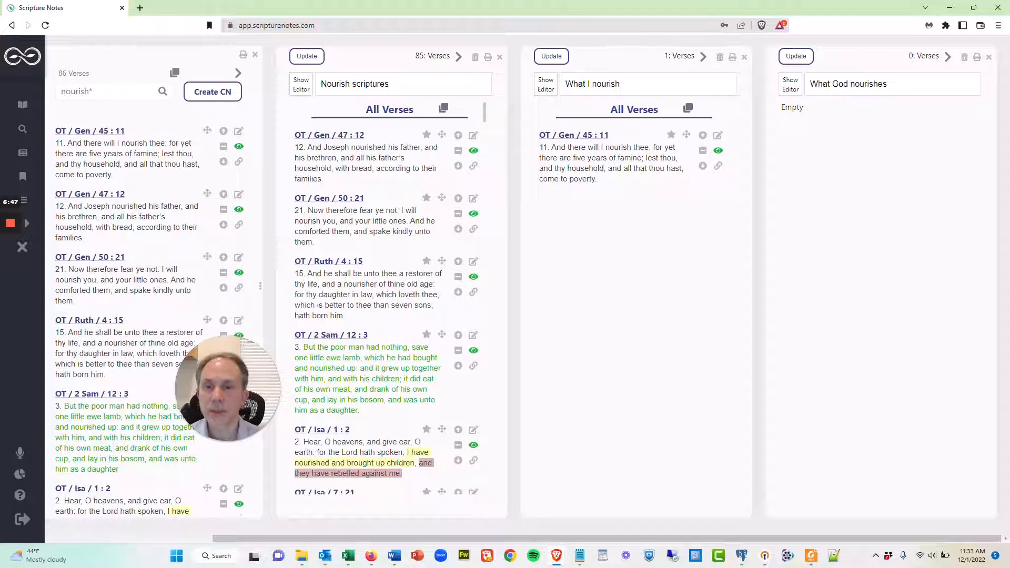
# Find every occurrence of "nourish" on the page and skim the verses in the Nourish scriptures note.
pyautogui.scroll(-6, 384, 315)
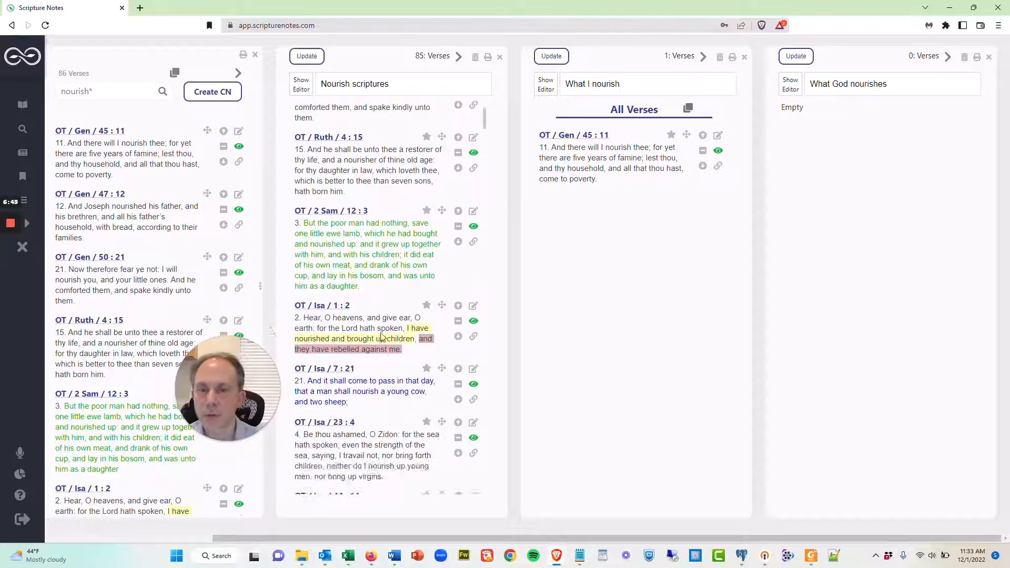
pyautogui.scroll(6, 384, 315)
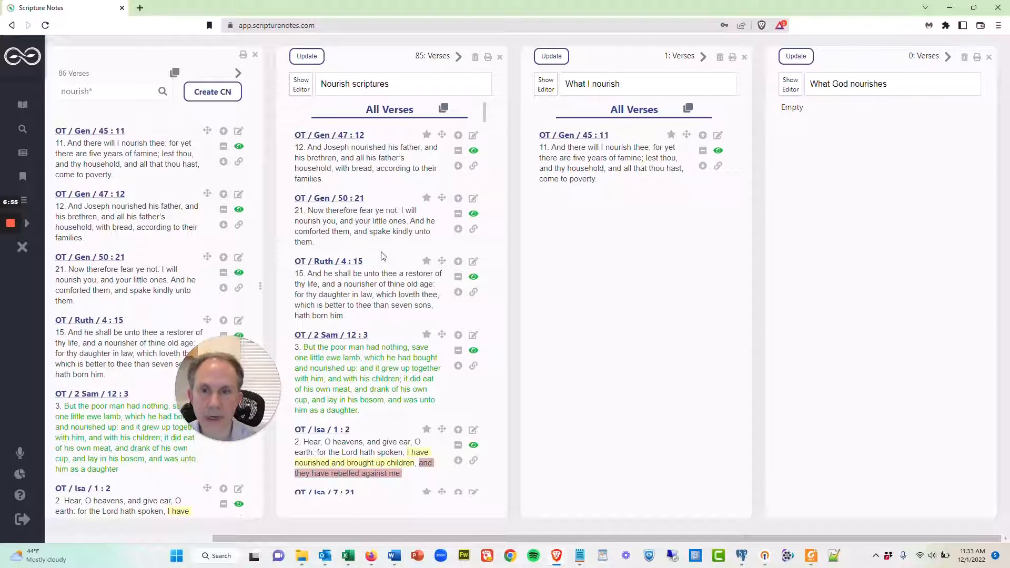
pyautogui.hotkey('ctrl', 'f')
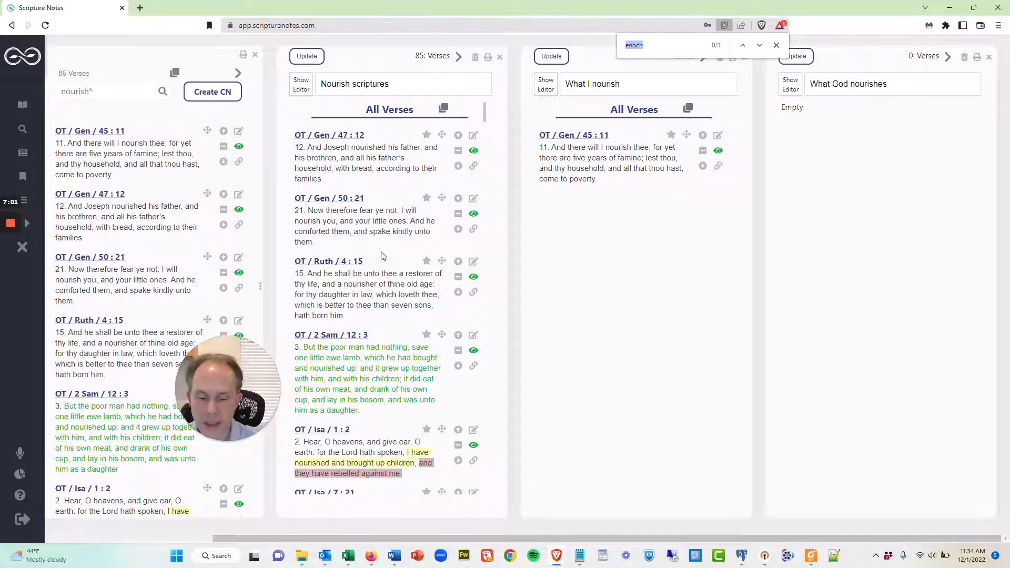
pyautogui.write('nourish')
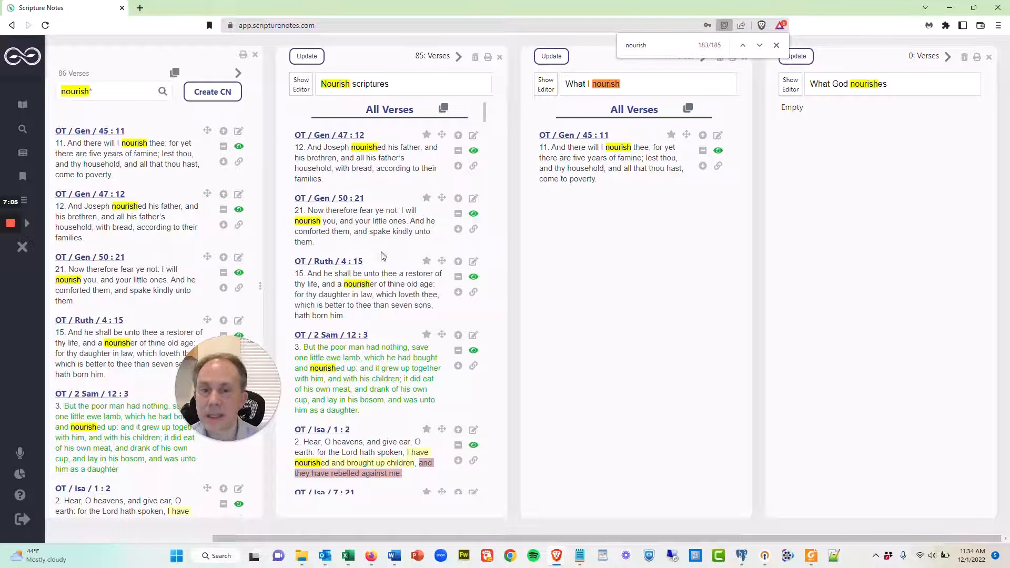
pyautogui.scroll(-15, 381, 256)
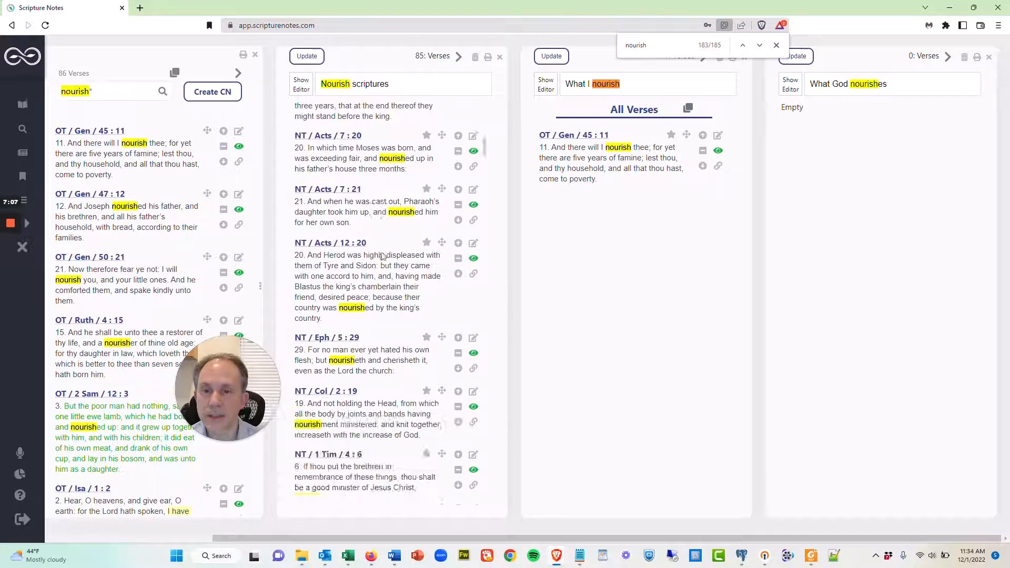
pyautogui.scroll(-15, 382, 257)
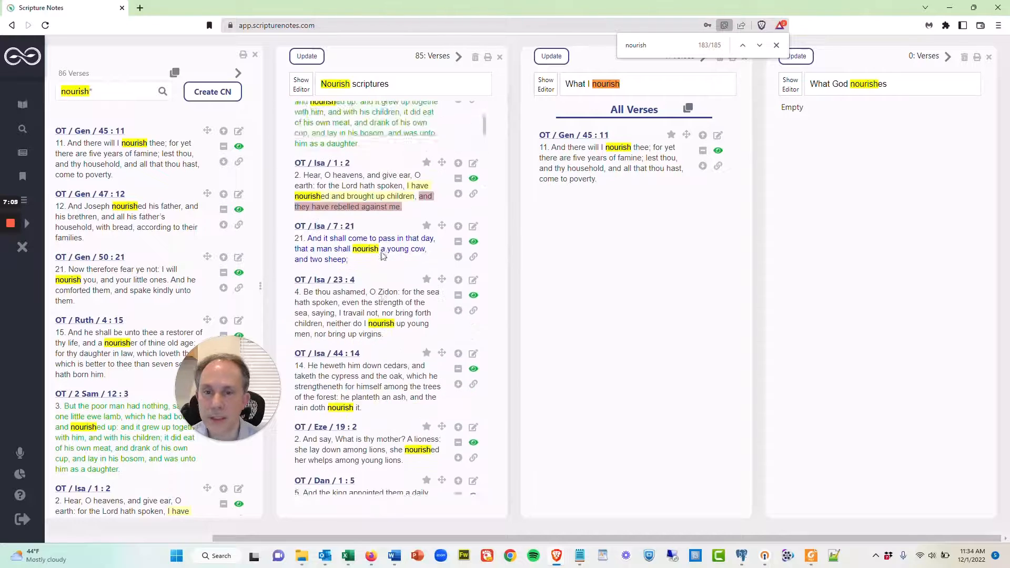
pyautogui.scroll(5, 382, 256)
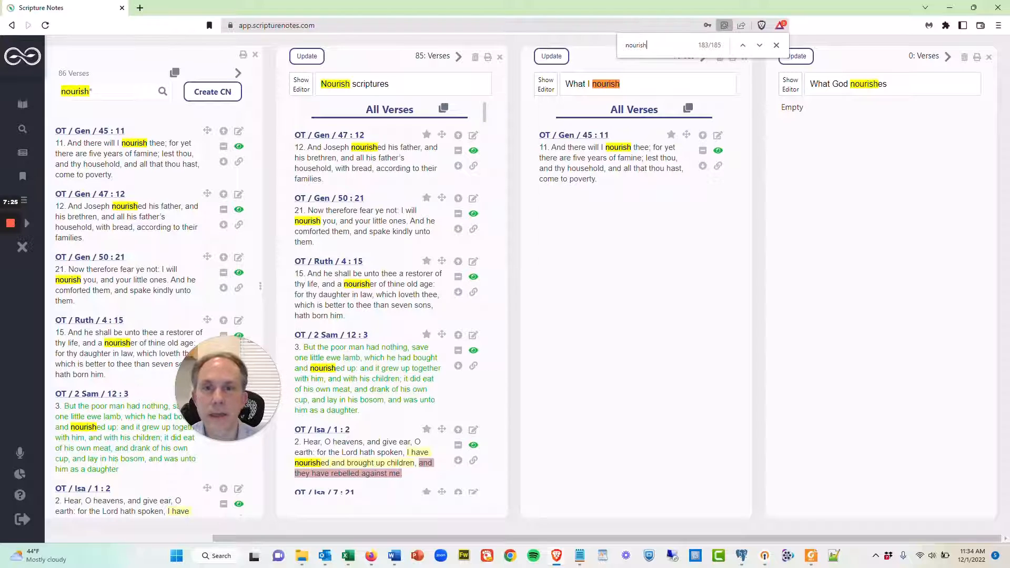
# Show the text editors of all three collection notes, and try a taller text area in What I nourish before shrinking it again.
pyautogui.click(302, 87)
pyautogui.click(545, 86)
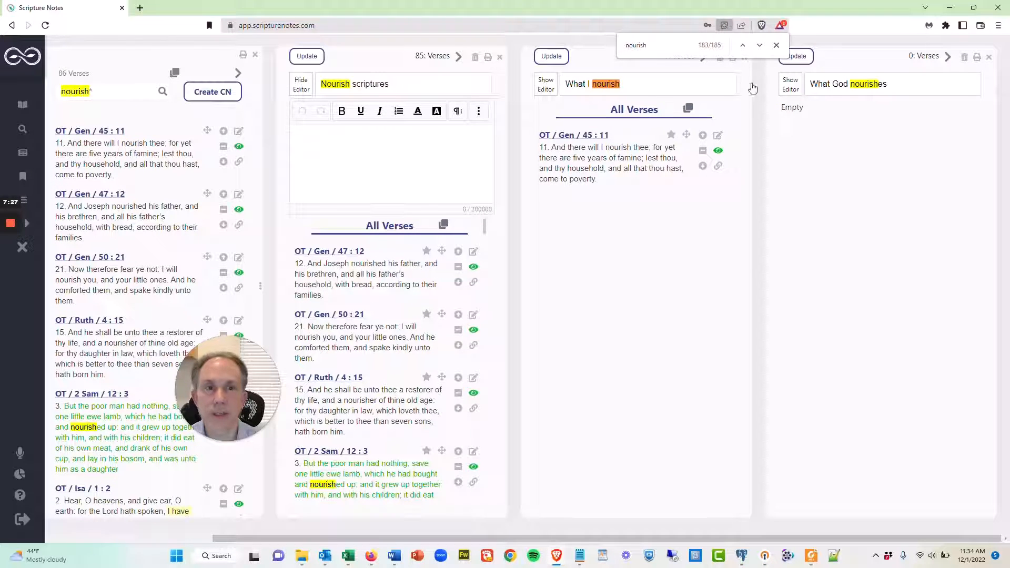
pyautogui.click(792, 88)
pyautogui.moveTo(636, 208); pyautogui.dragTo(625, 338)
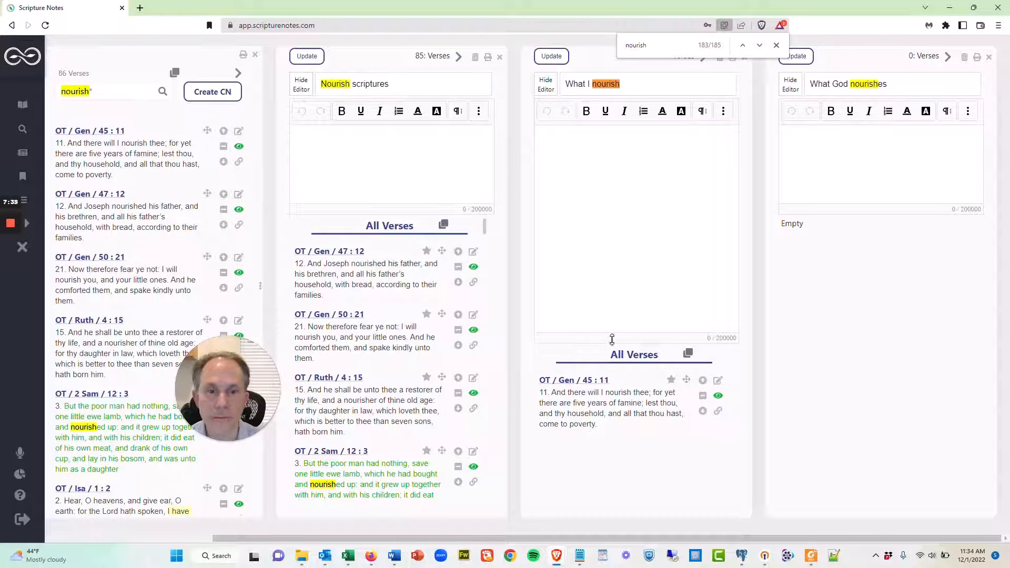
pyautogui.moveTo(611, 339); pyautogui.dragTo(610, 196)
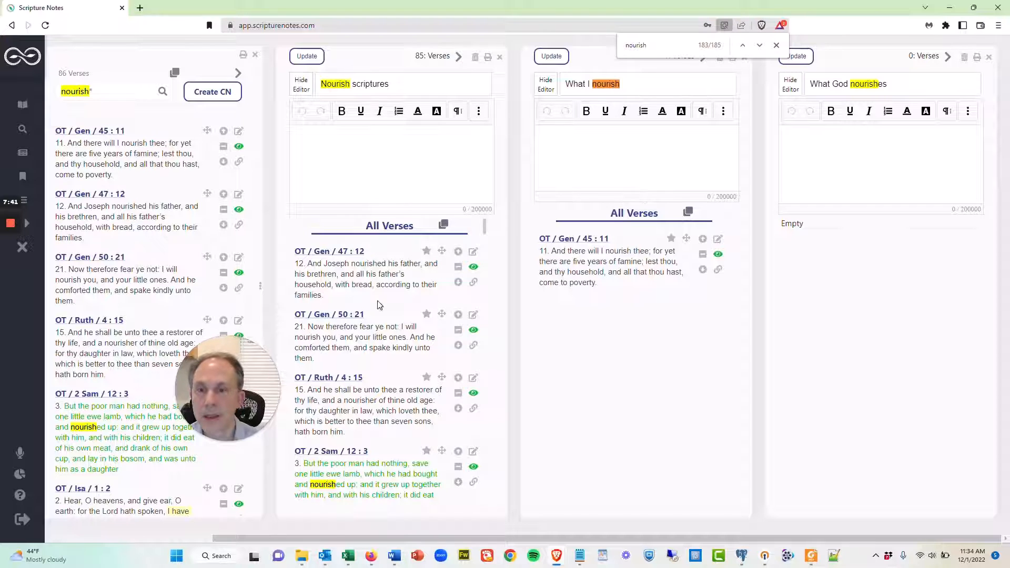
pyautogui.scroll(-7, 381, 305)
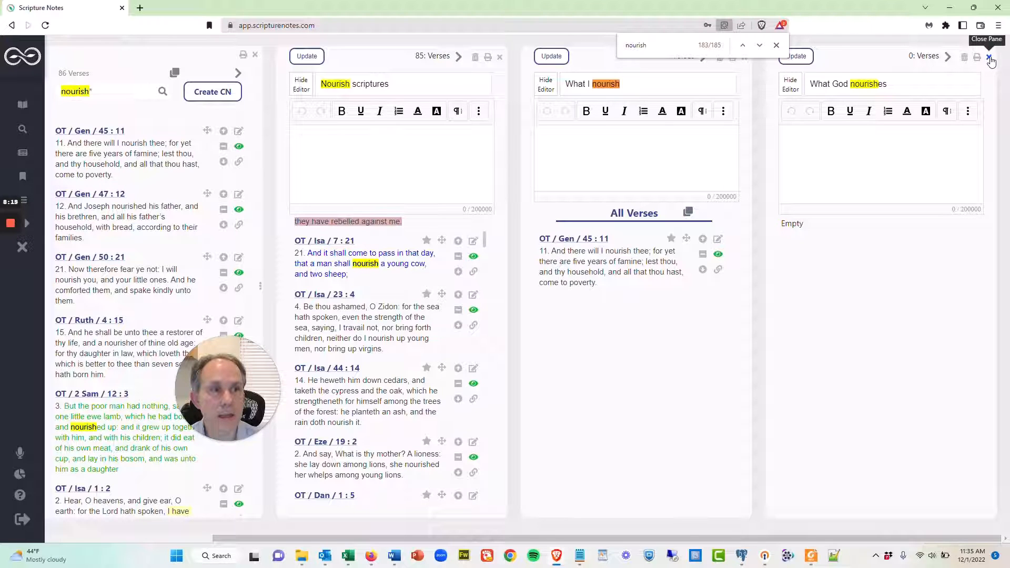
# Delete the What God nourishes and What I nourish collection notes.
pyautogui.click(964, 57)
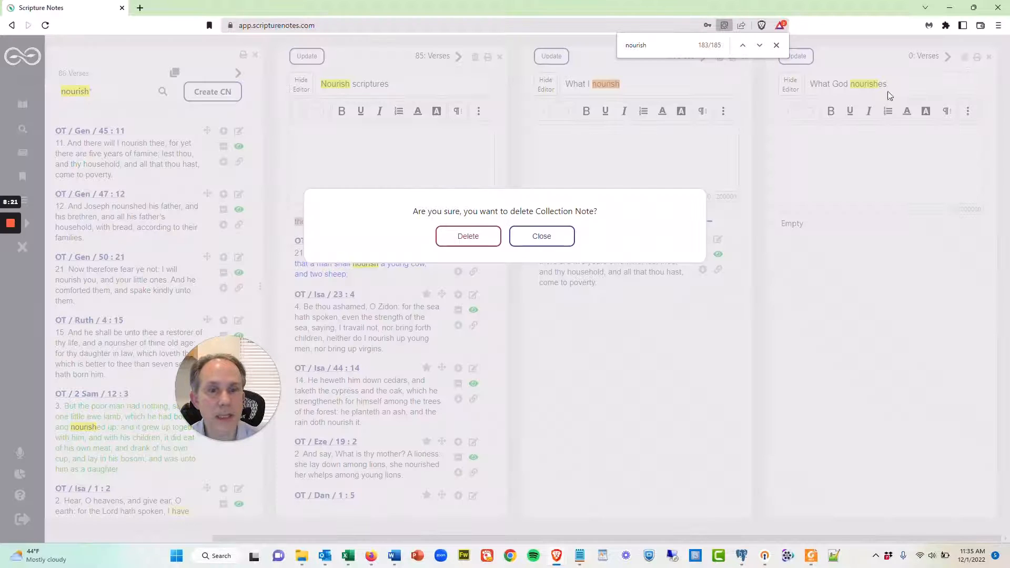
pyautogui.click(480, 236)
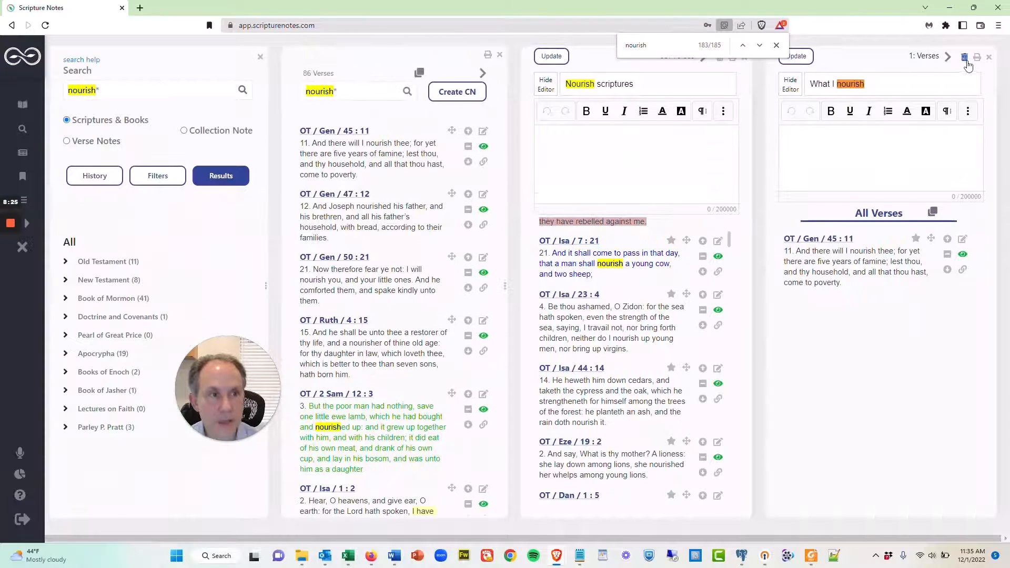
pyautogui.click(964, 58)
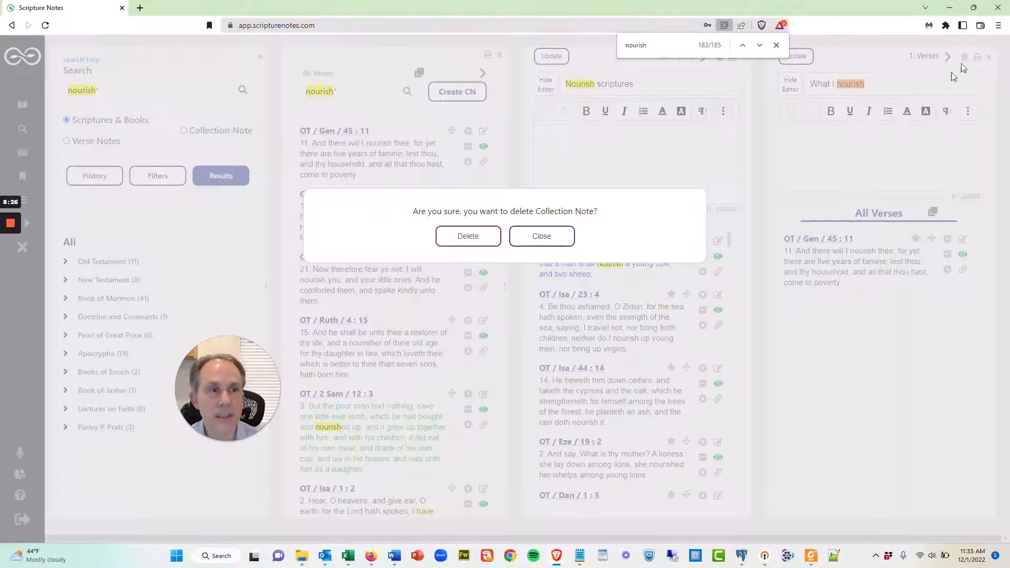
pyautogui.click(479, 236)
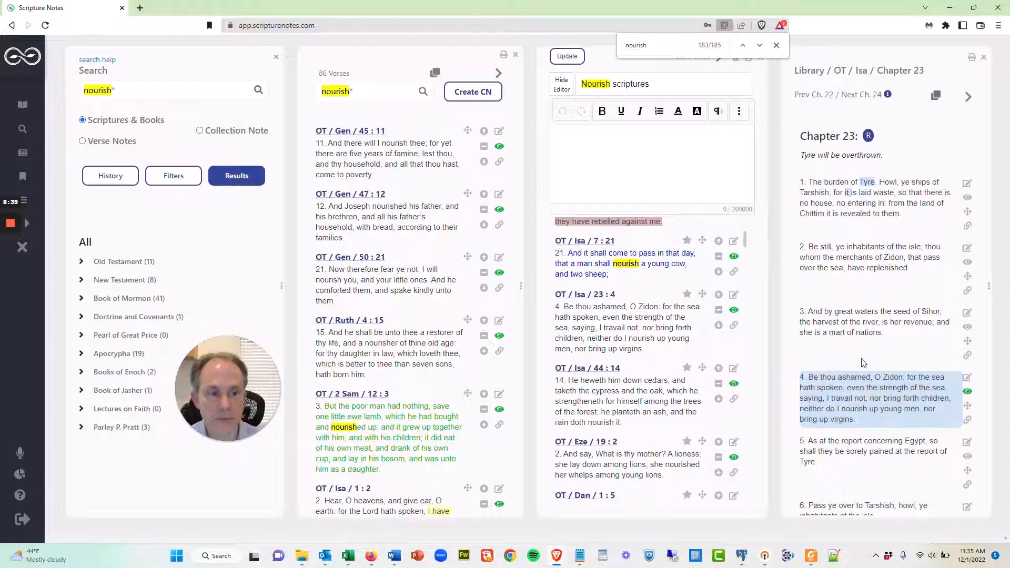
# Open the Isaiah Chapter 23 resources, view the Isaiah Institute's written commentary on Isaiah 23, and return to Scripture Notes.
pyautogui.click(867, 136)
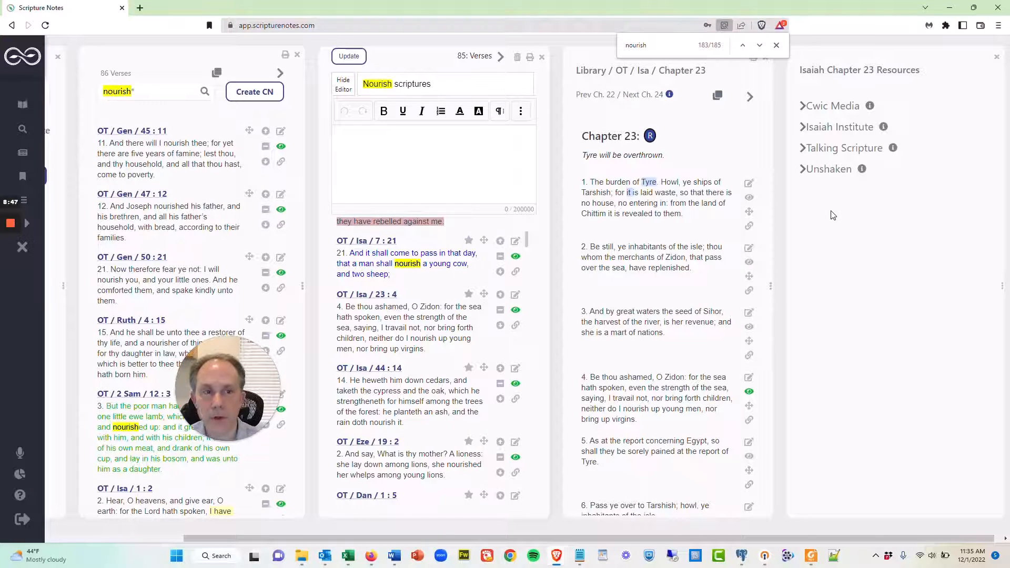
pyautogui.click(802, 128)
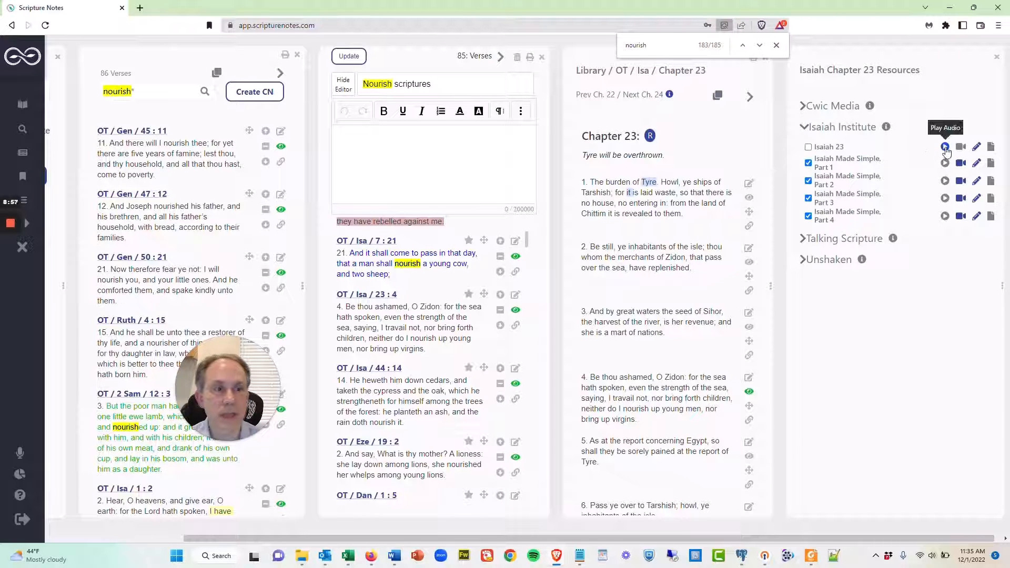
pyautogui.click(977, 149)
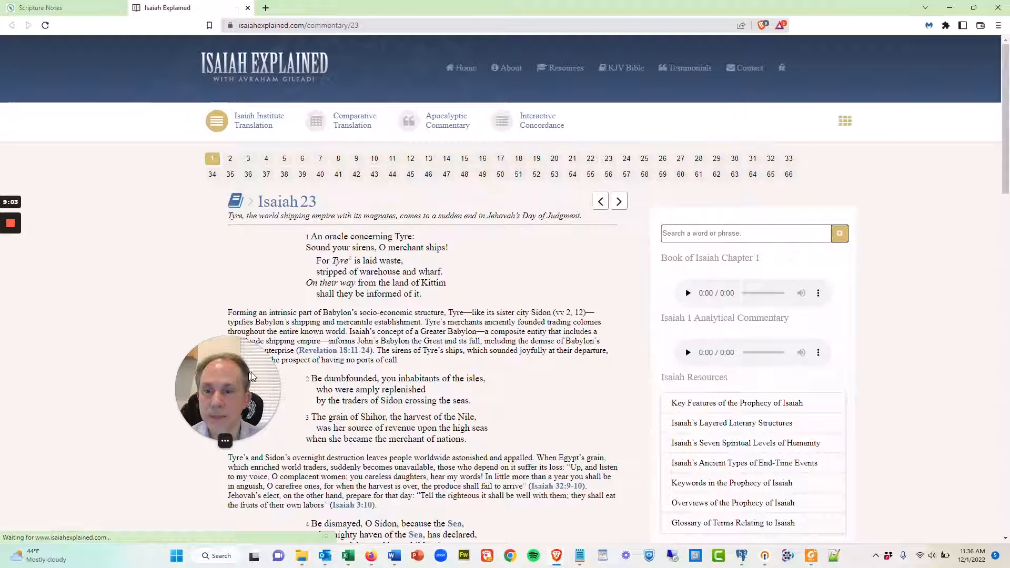
pyautogui.moveTo(251, 371); pyautogui.dragTo(187, 367)
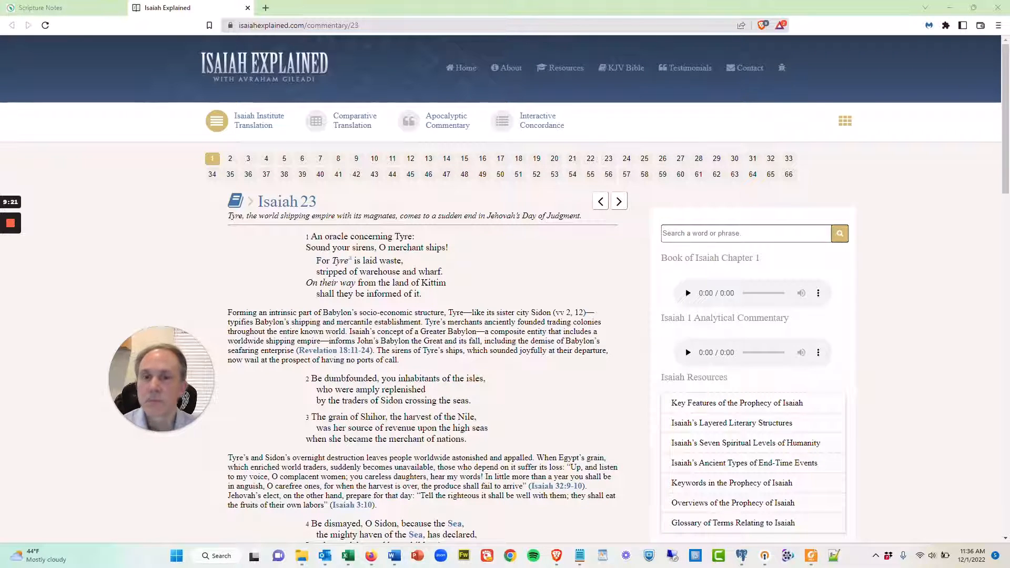
pyautogui.click(89, 16)
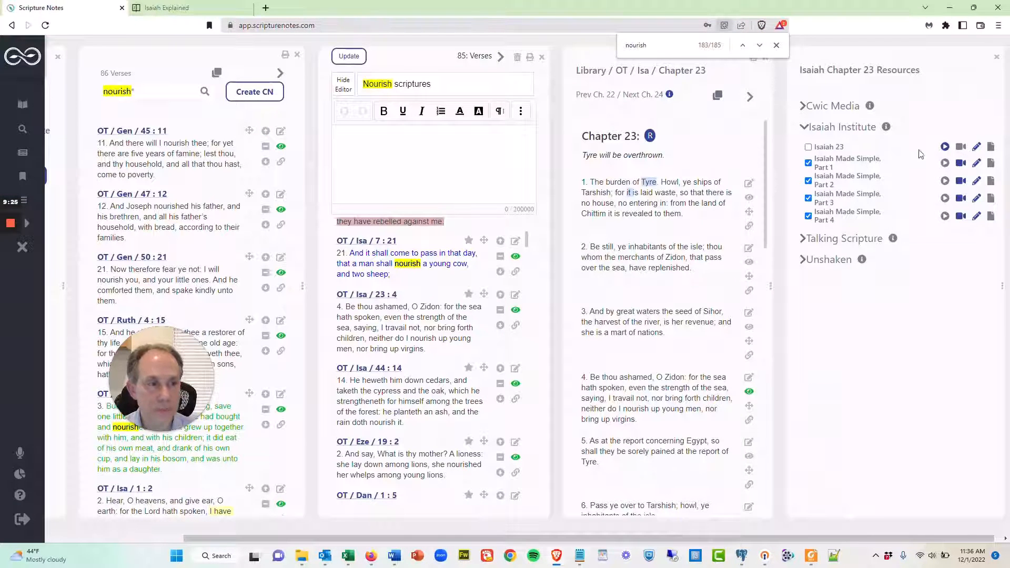
# View the Isaiah 23 audio and Isaiah Made Simple, Part 1 video players, and close both along with the chapter resources.
pyautogui.click(944, 147)
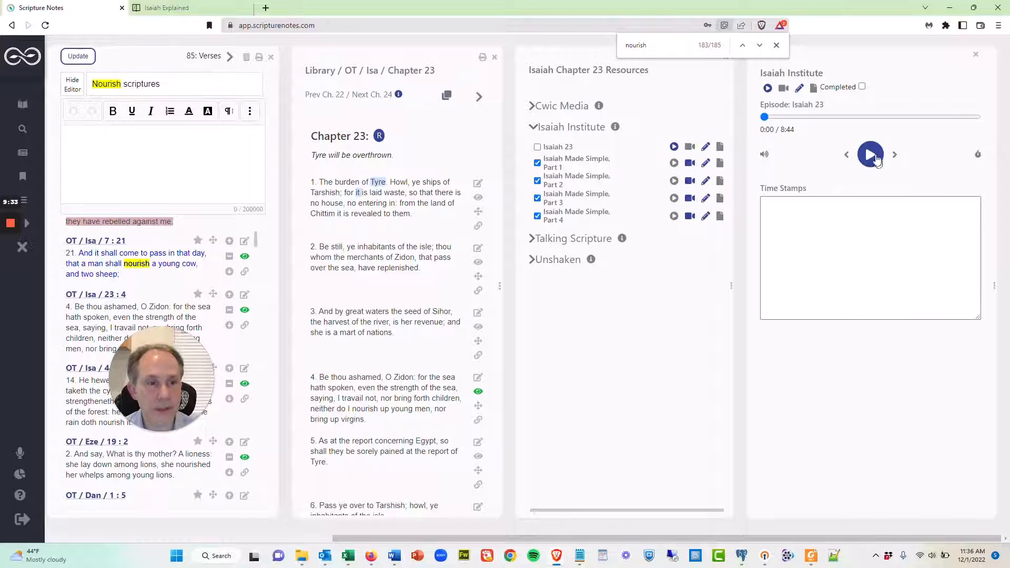
pyautogui.click(690, 164)
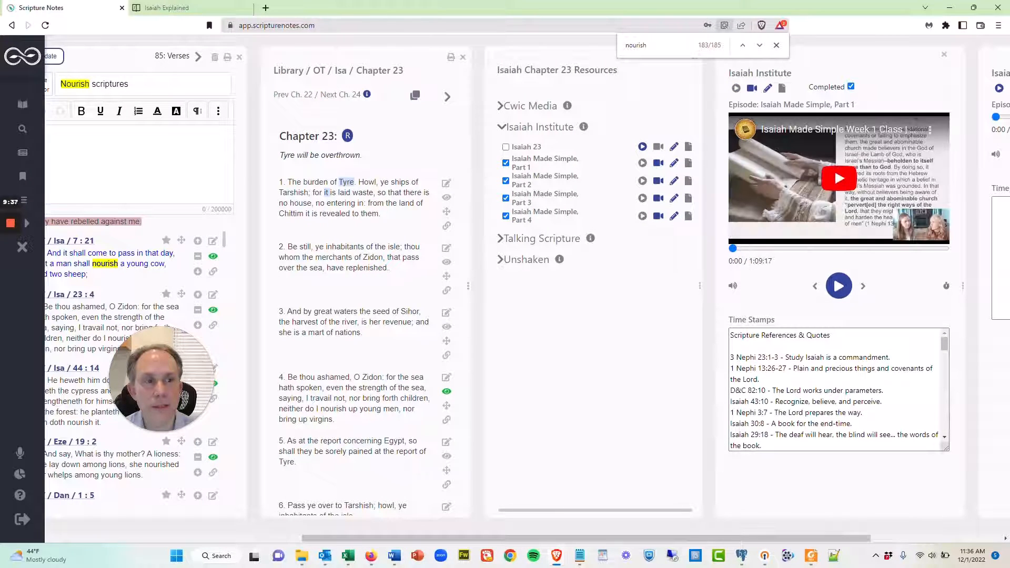
pyautogui.click(879, 540)
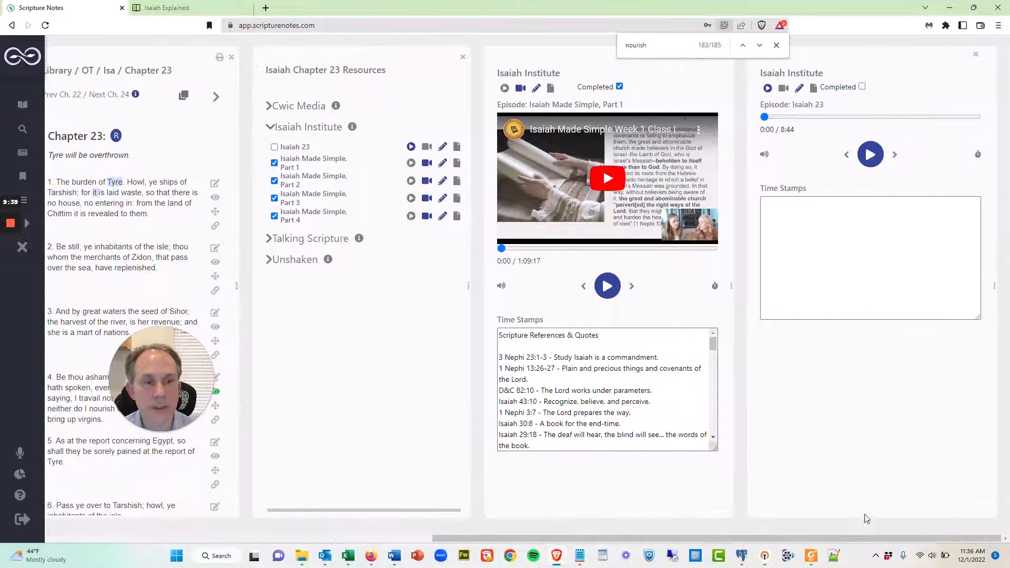
pyautogui.click(976, 55)
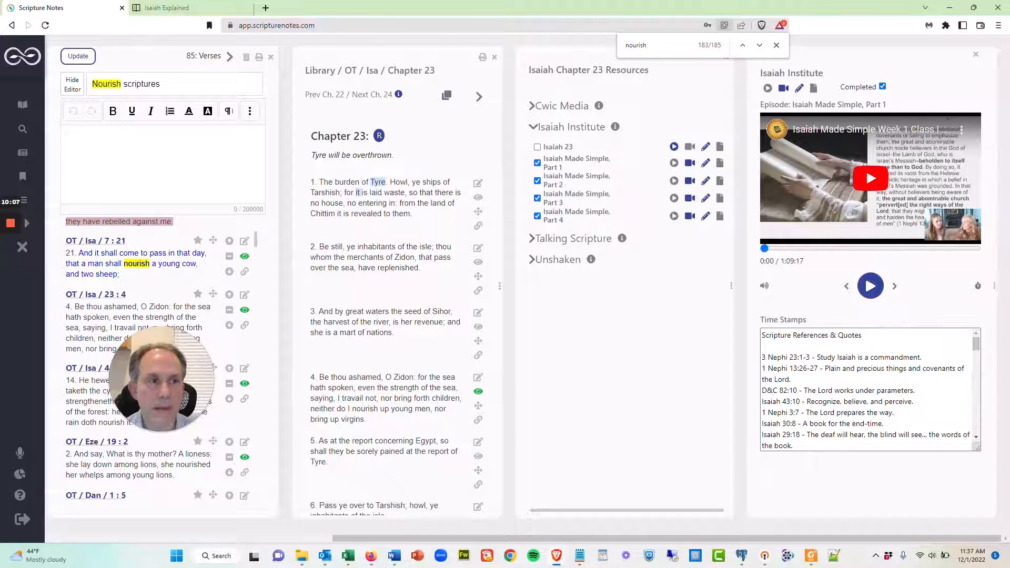
pyautogui.click(977, 57)
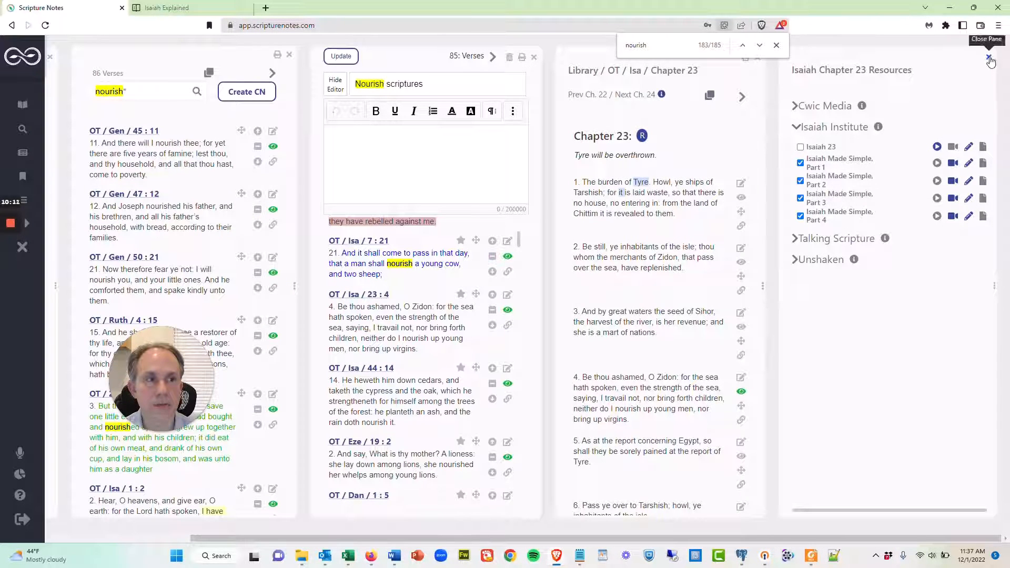
pyautogui.click(989, 57)
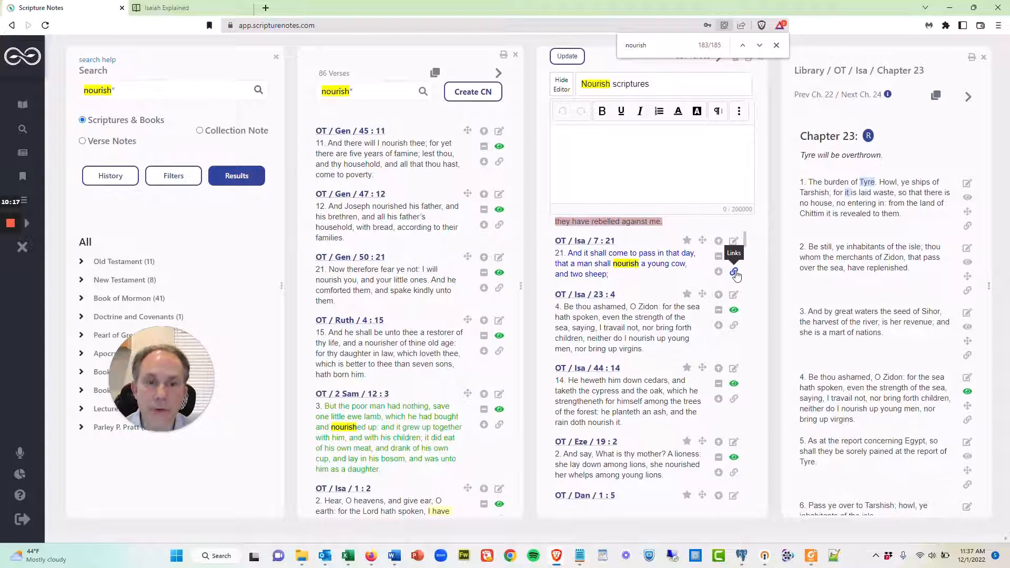
# Open Isaiah 23:4 in Bible Hub from the verse's links in Nourish scriptures, and return to Scripture Notes to close the link list.
pyautogui.click(733, 325)
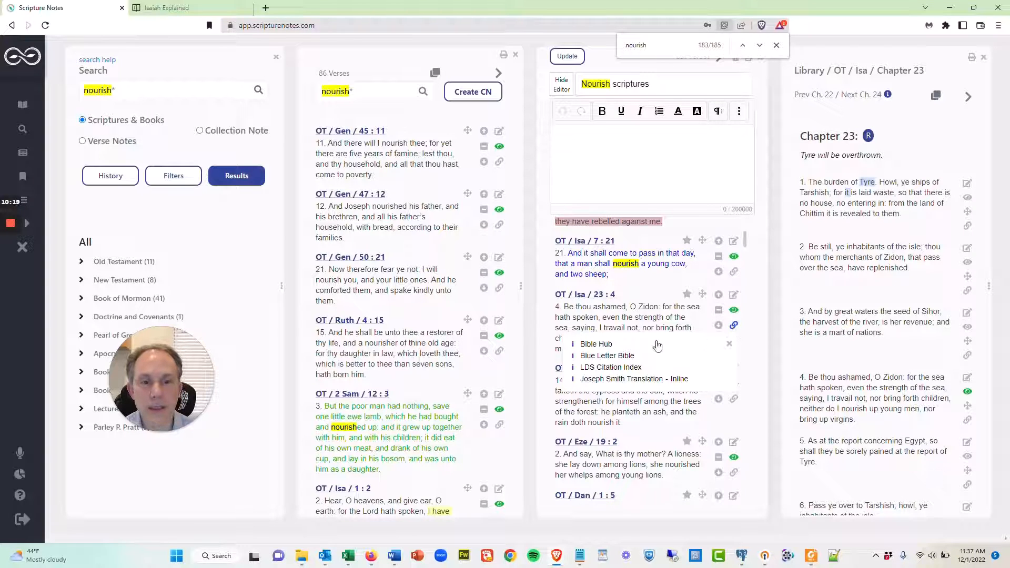
pyautogui.click(598, 346)
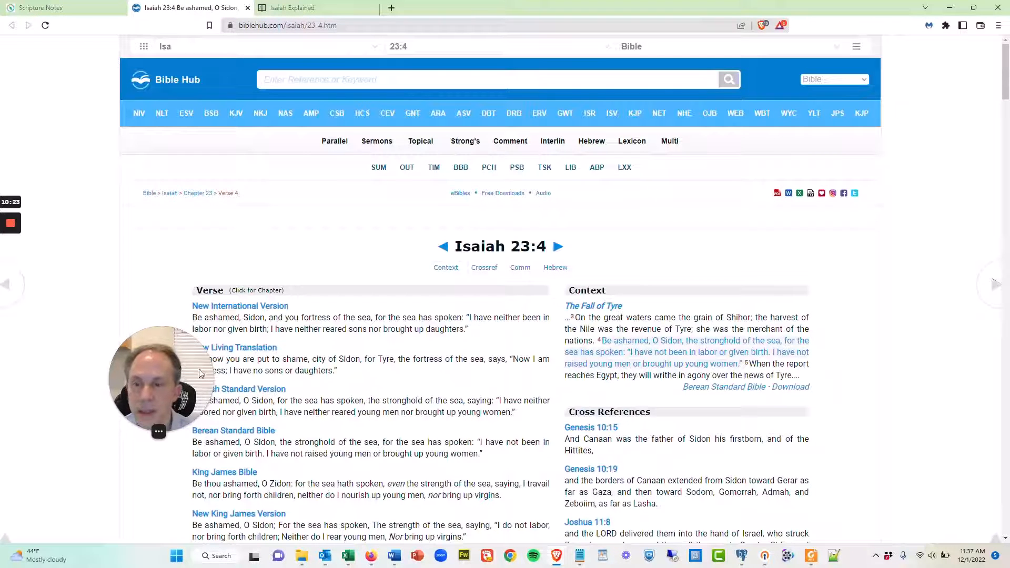
pyautogui.moveTo(200, 373); pyautogui.dragTo(171, 396)
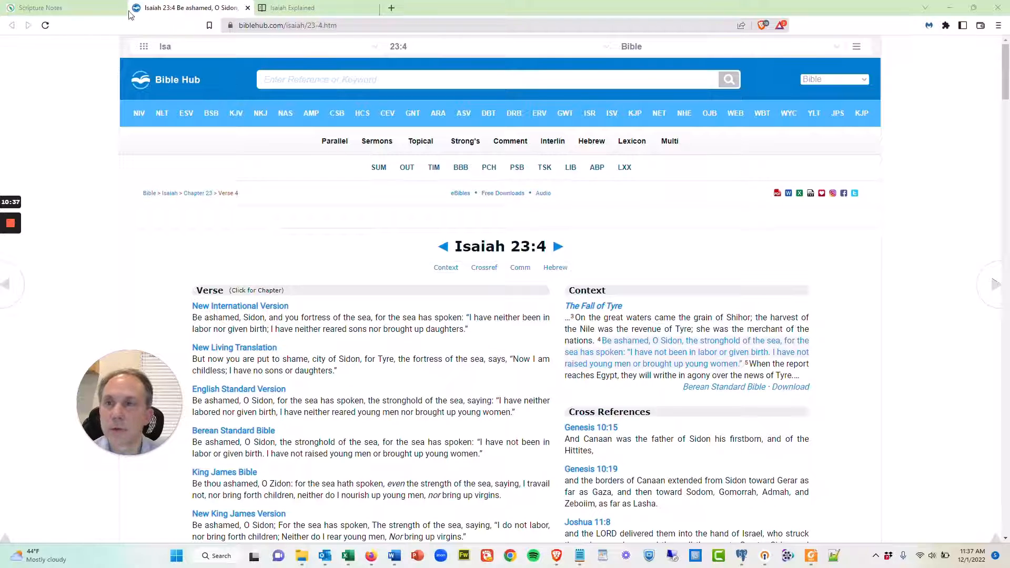
pyautogui.click(85, 8)
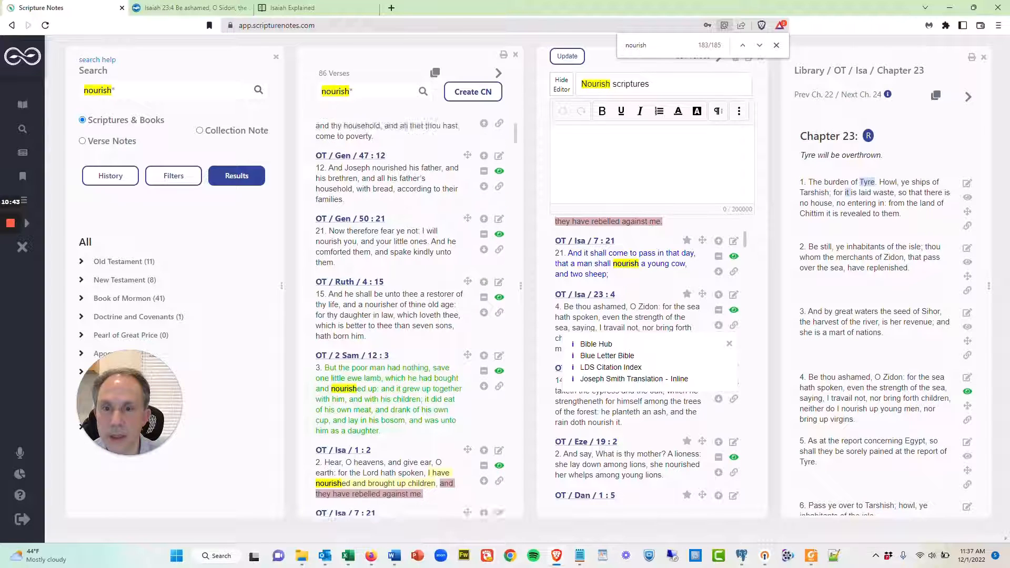
pyautogui.click(730, 344)
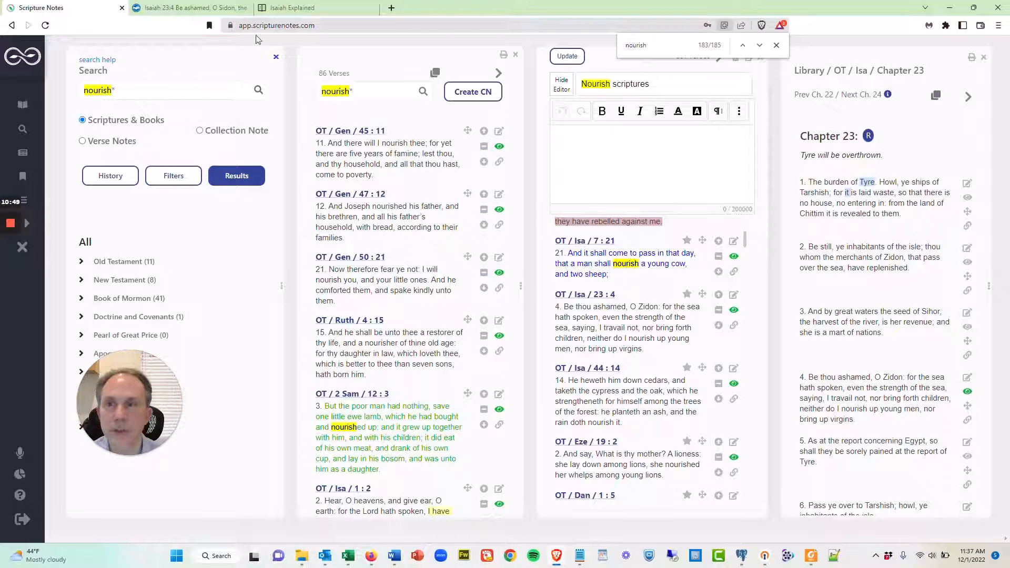
# Switch to the Bible Hub page for Isaiah 23:4 and compare how the different translations word the "nourish" phrase.
pyautogui.click(200, 11)
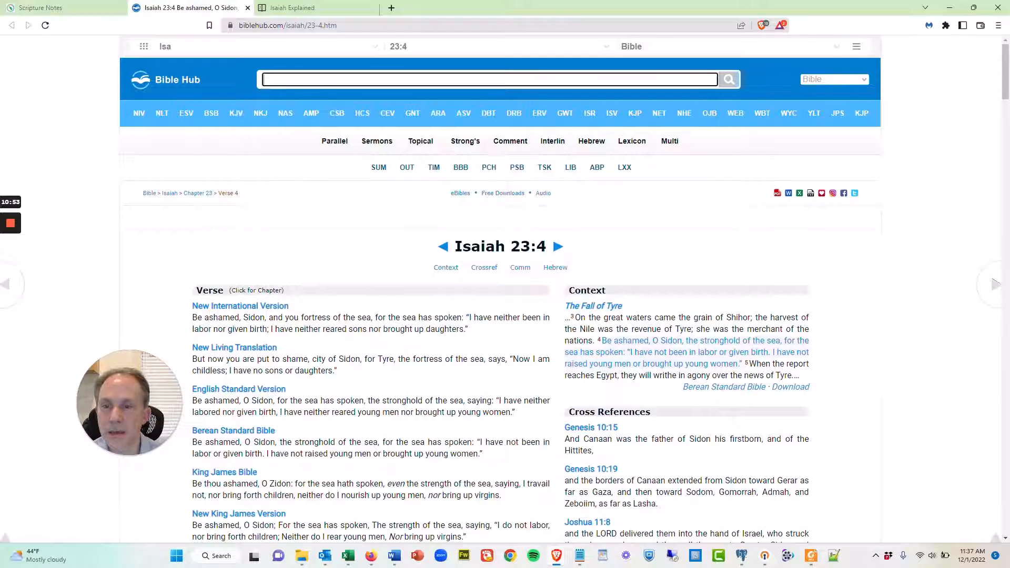
pyautogui.moveTo(269, 329); pyautogui.dragTo(470, 331)
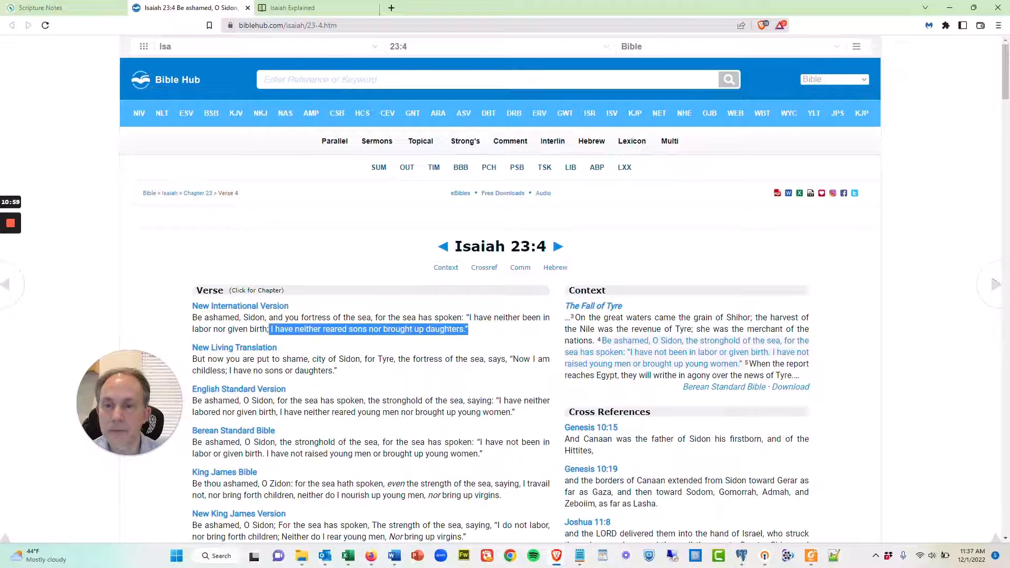
pyautogui.moveTo(513, 361); pyautogui.dragTo(511, 372)
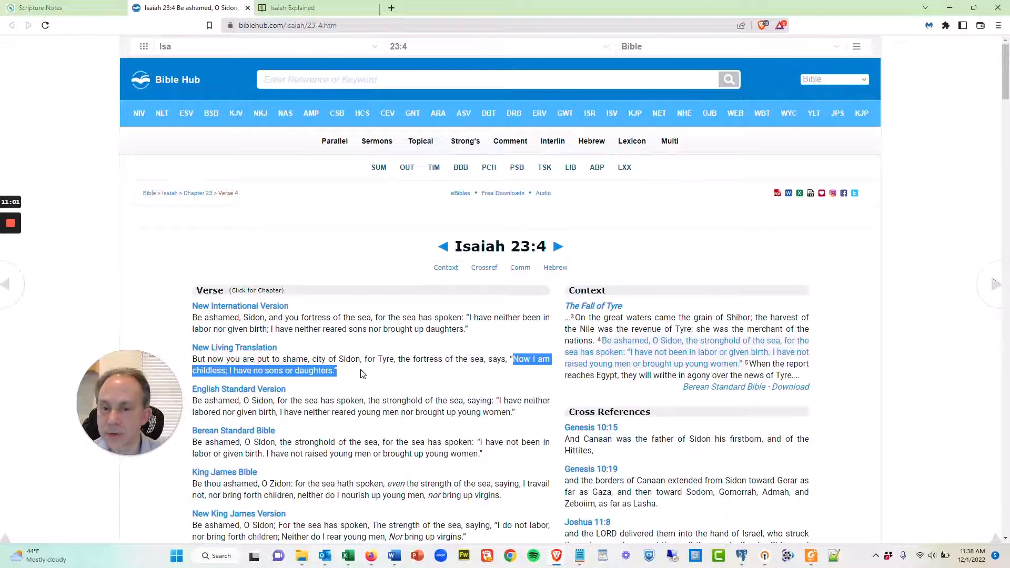
pyautogui.moveTo(276, 411); pyautogui.dragTo(518, 413)
pyautogui.scroll(-8, 389, 396)
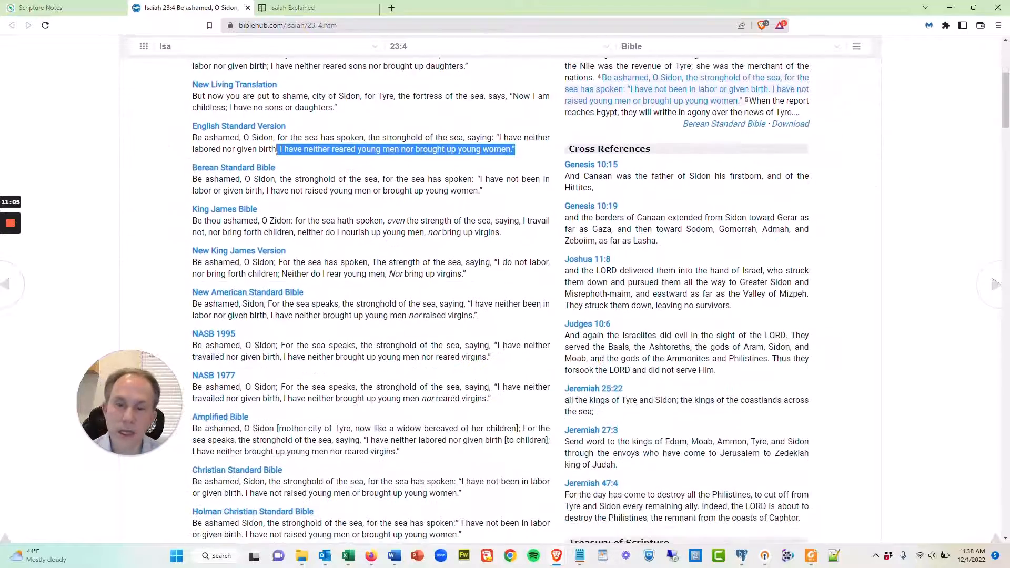
# Review the remaining Isaiah 23:4 translations, go to the verse's commentary section, and open its parallel commentaries for viewing.
pyautogui.scroll(-12, 424, 377)
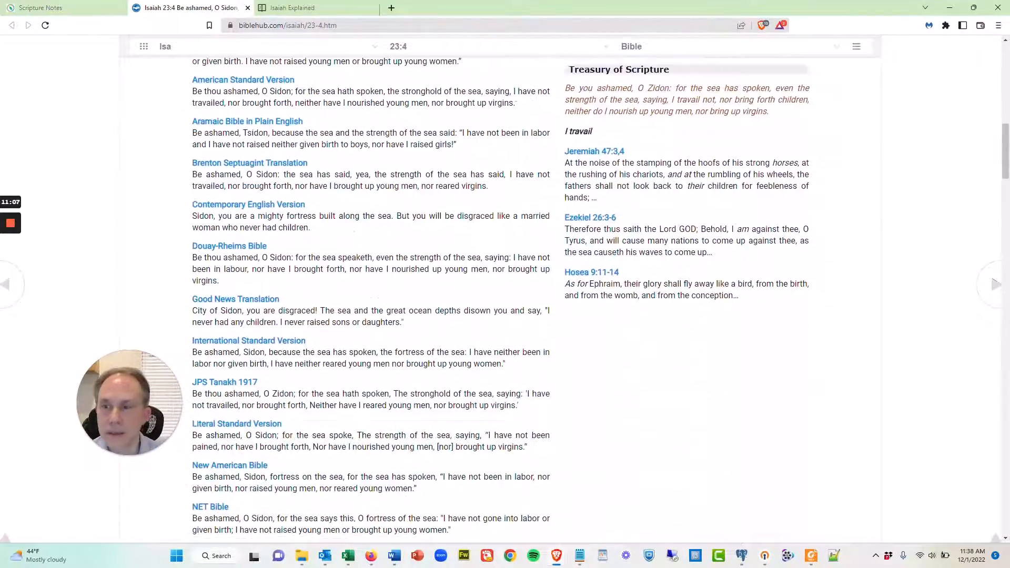
pyautogui.scroll(20, 424, 377)
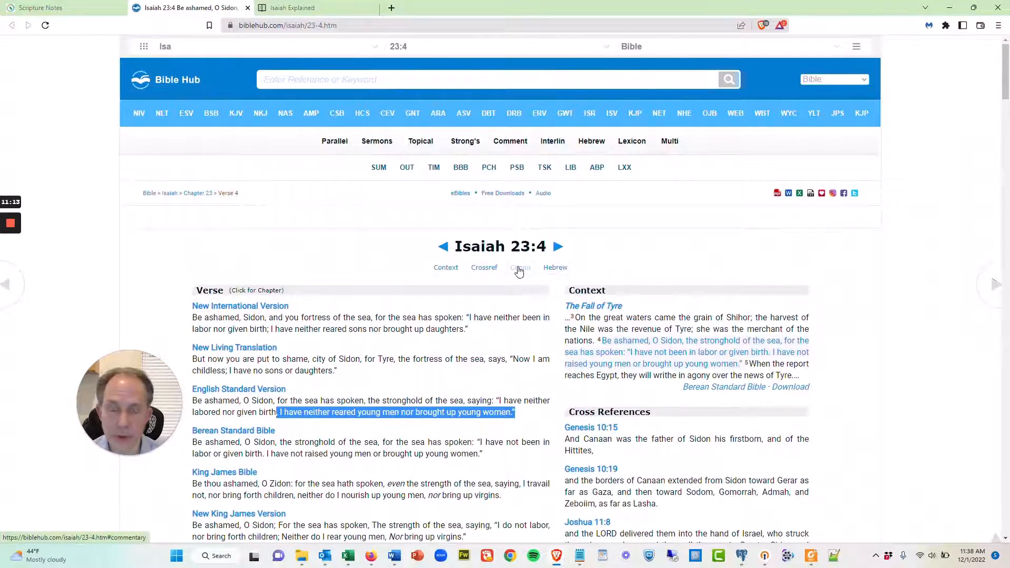
pyautogui.click(519, 269)
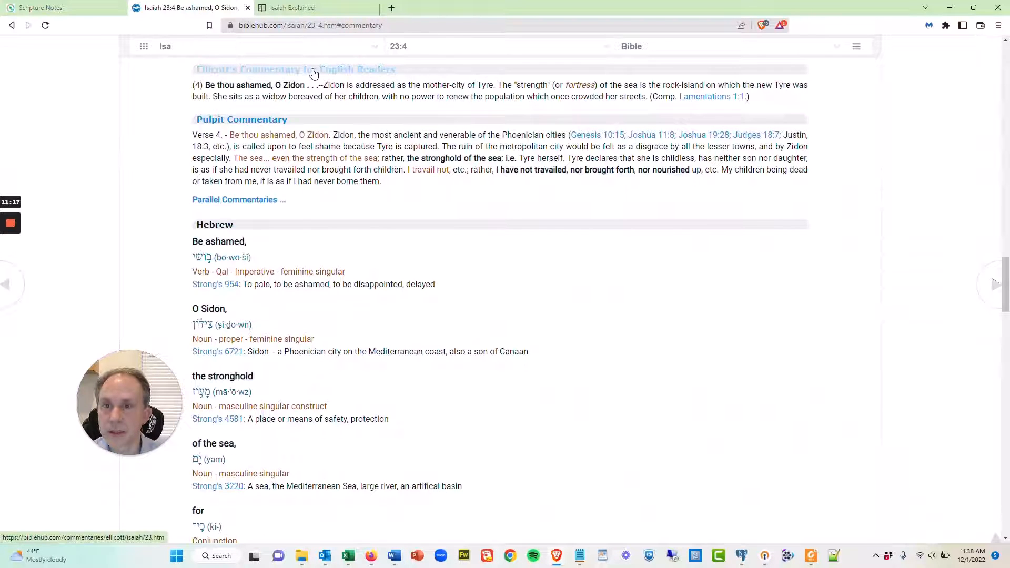
pyautogui.click(238, 203)
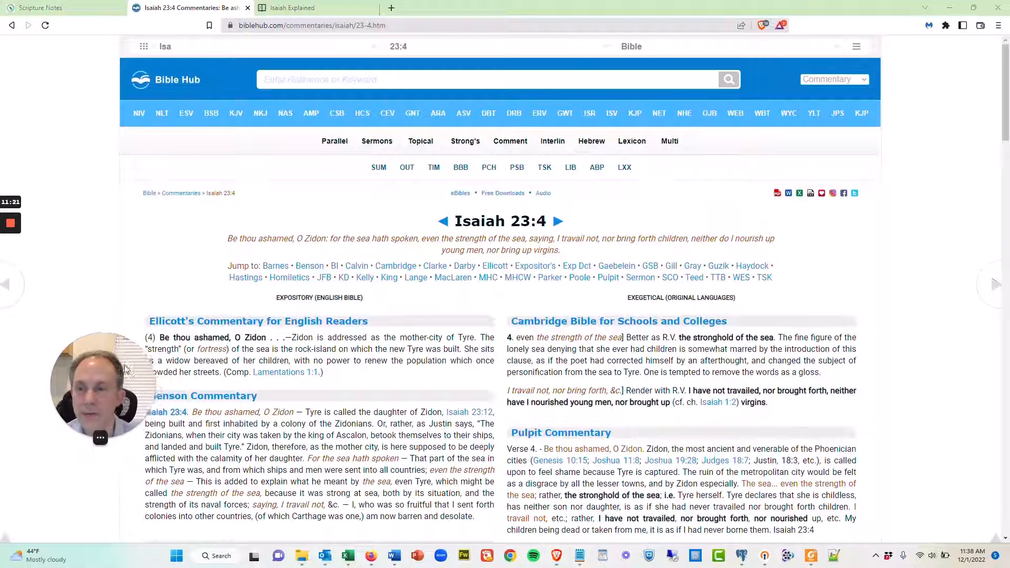
pyautogui.moveTo(125, 370); pyautogui.dragTo(110, 355)
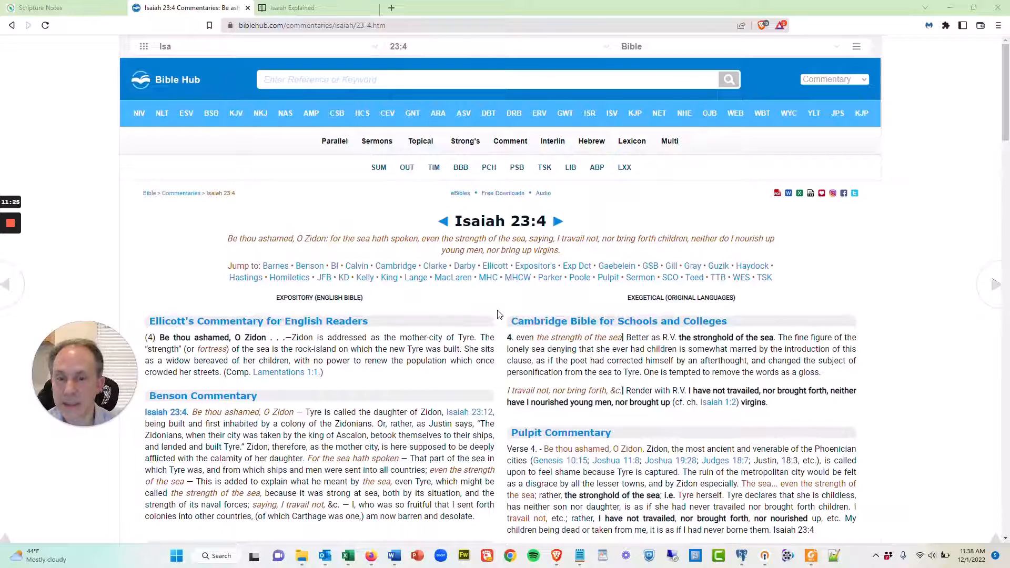
pyautogui.scroll(-6, 498, 314)
pyautogui.scroll(6, 498, 314)
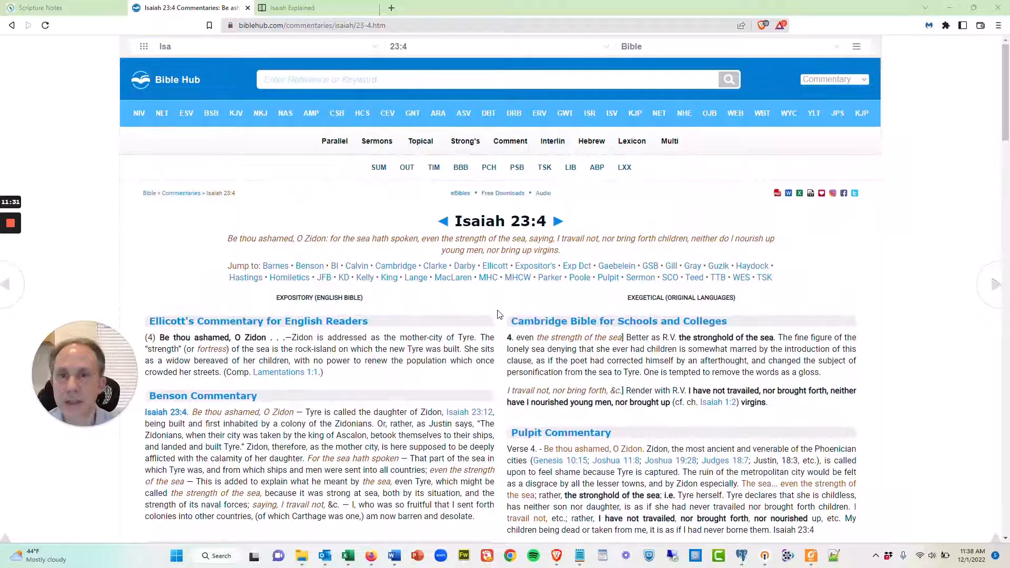
# Switch to Scripture Notes and enlarge the text editor of the Nourish scriptures collection note.
pyautogui.click(63, 8)
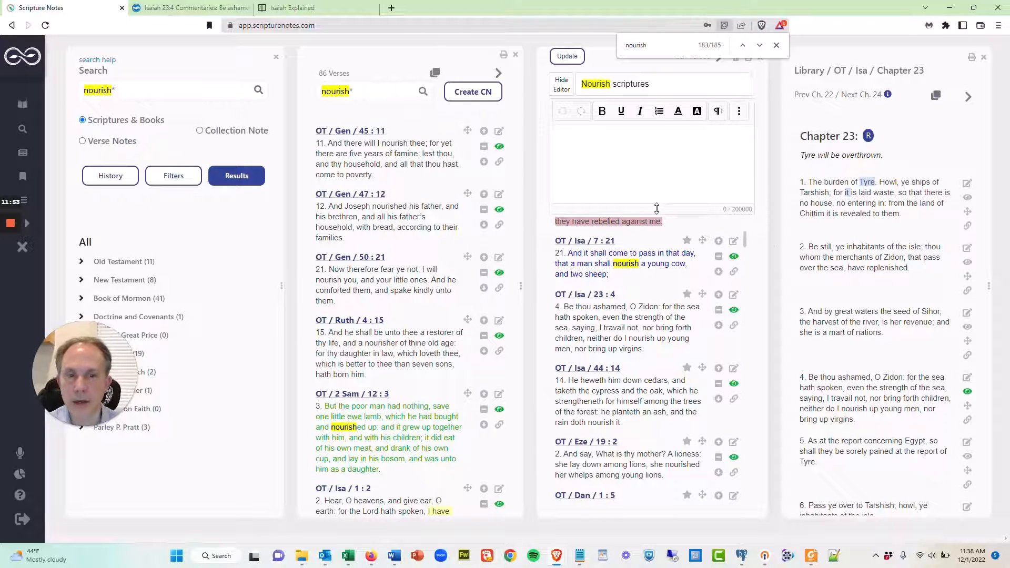
pyautogui.moveTo(656, 209); pyautogui.dragTo(656, 275)
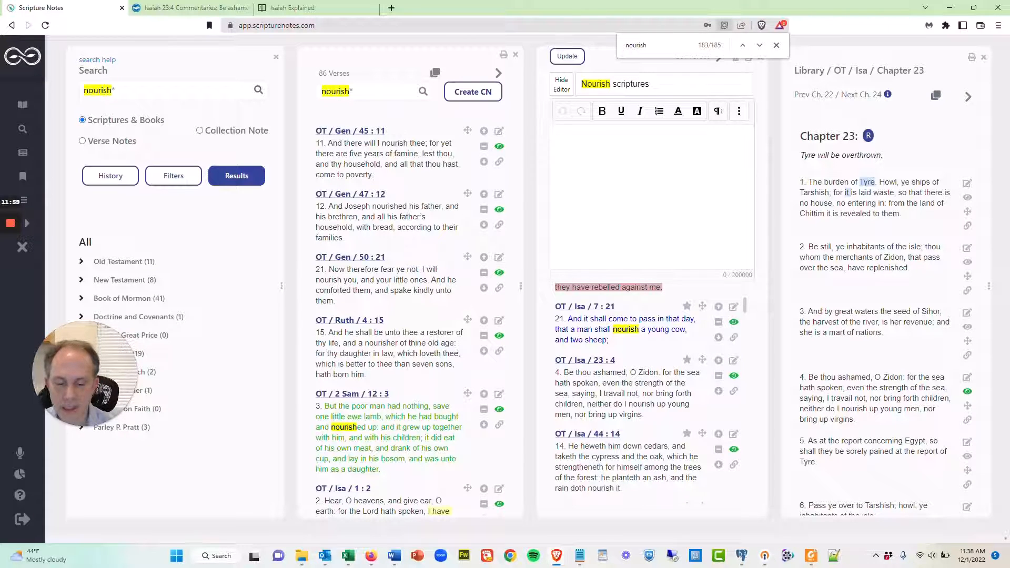
# Enter Q1 and Q2 as placeholder questions on separate lines in the Nourish scriptures note, and clear the text.
pyautogui.write('Q1')
pyautogui.press('Return')
pyautogui.press('Return')
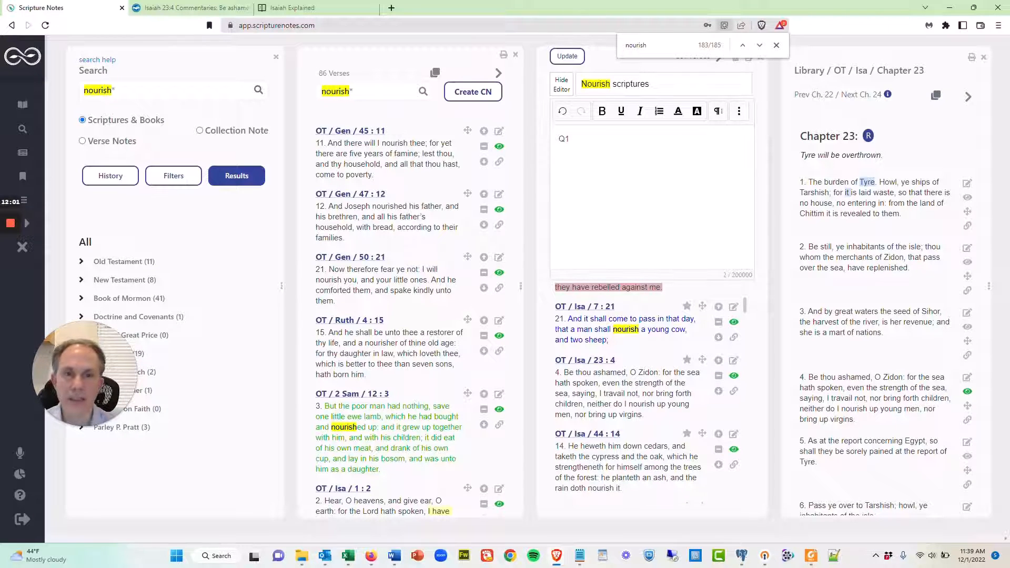
pyautogui.write('Q2')
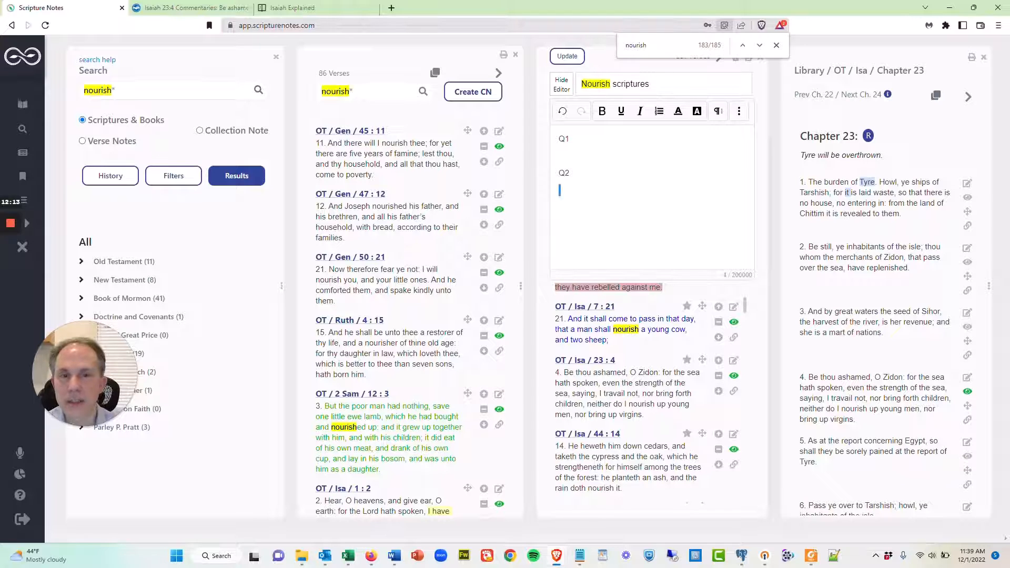
pyautogui.hotkey('ctrl', 'a')
pyautogui.press('BackSpace')
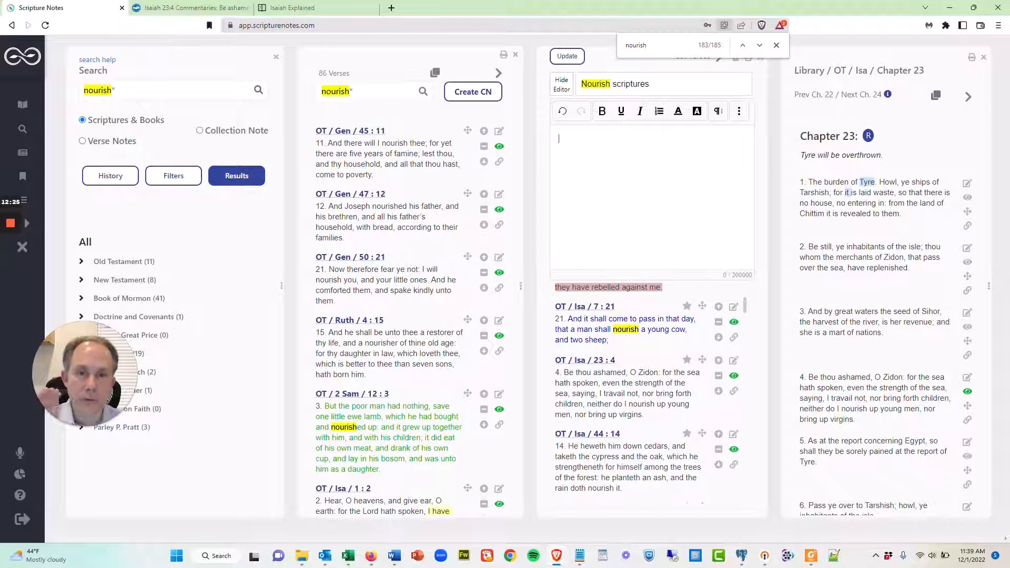
# Remove Genesis 45:11 and Genesis 47:12 from the nourish* search results.
pyautogui.click(484, 148)
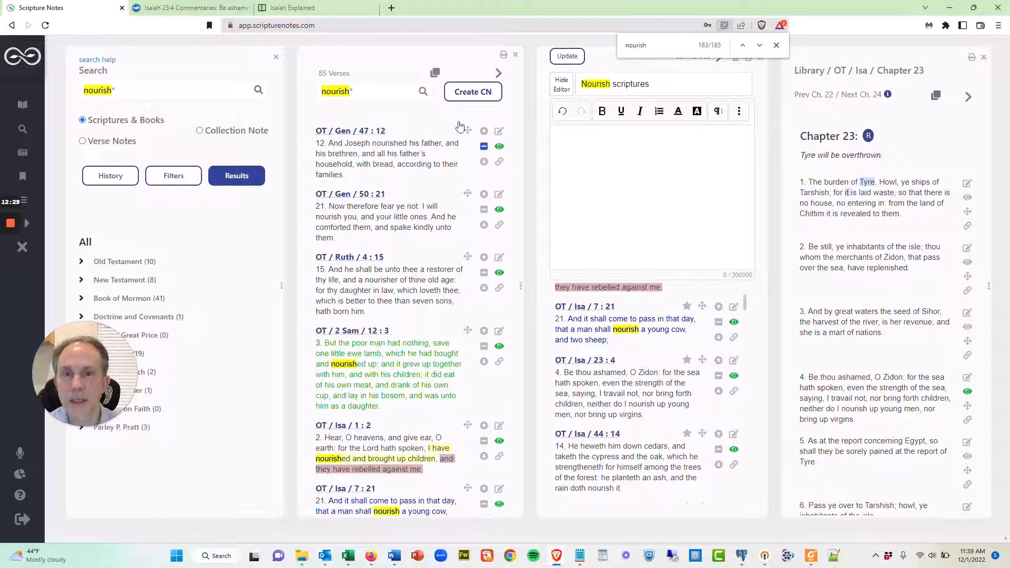
pyautogui.click(484, 148)
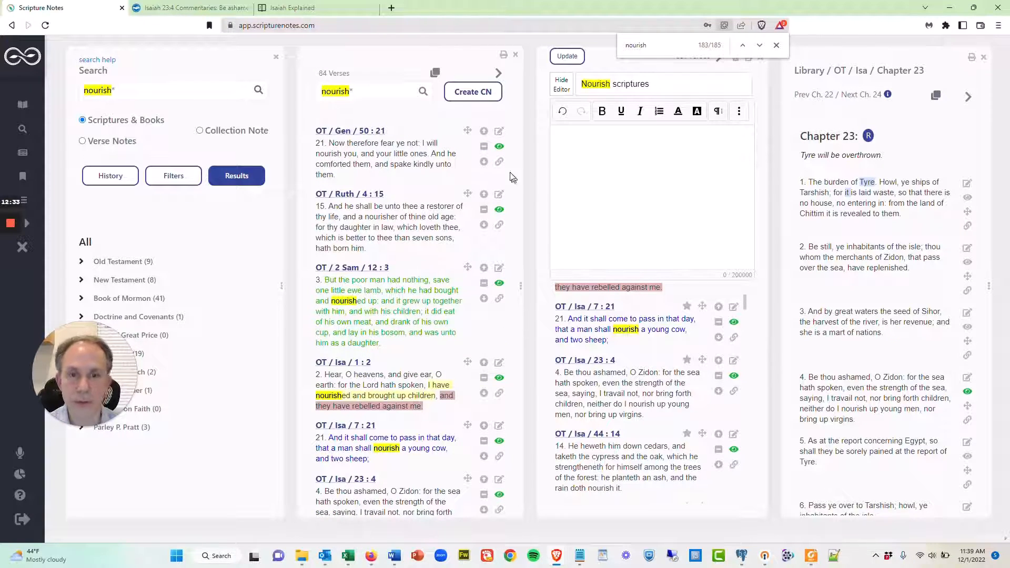